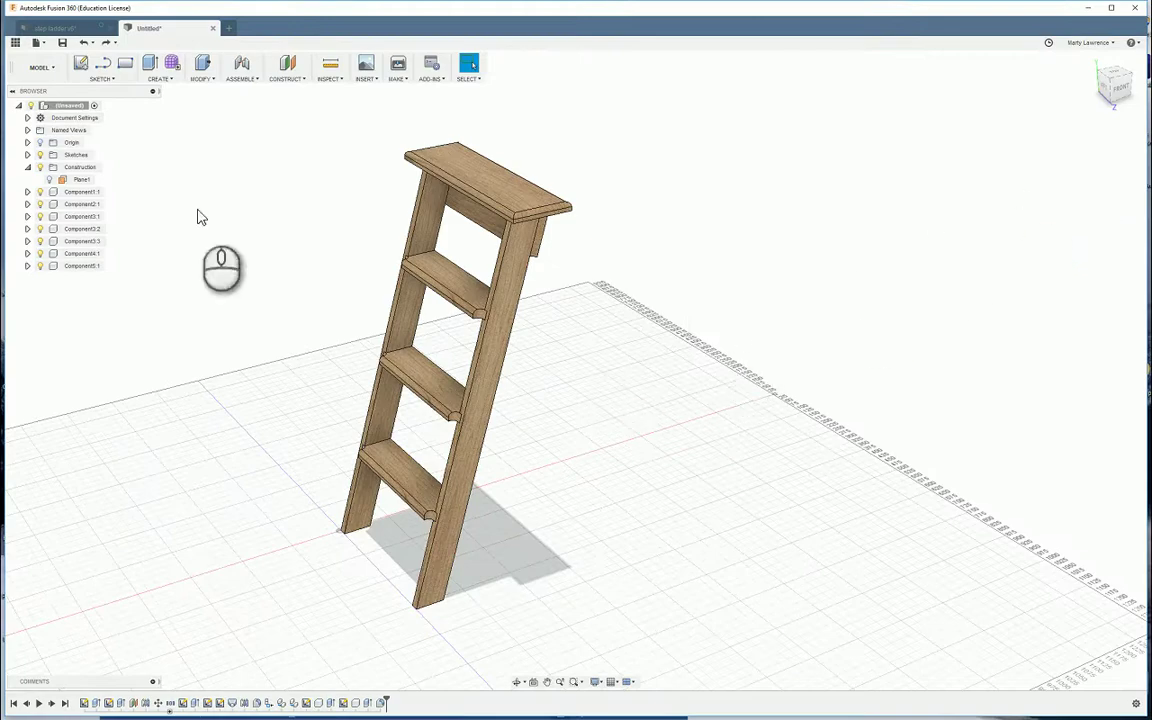
Start a new sketch on the outer side face of the ladder's side rail
left_click(84, 64)
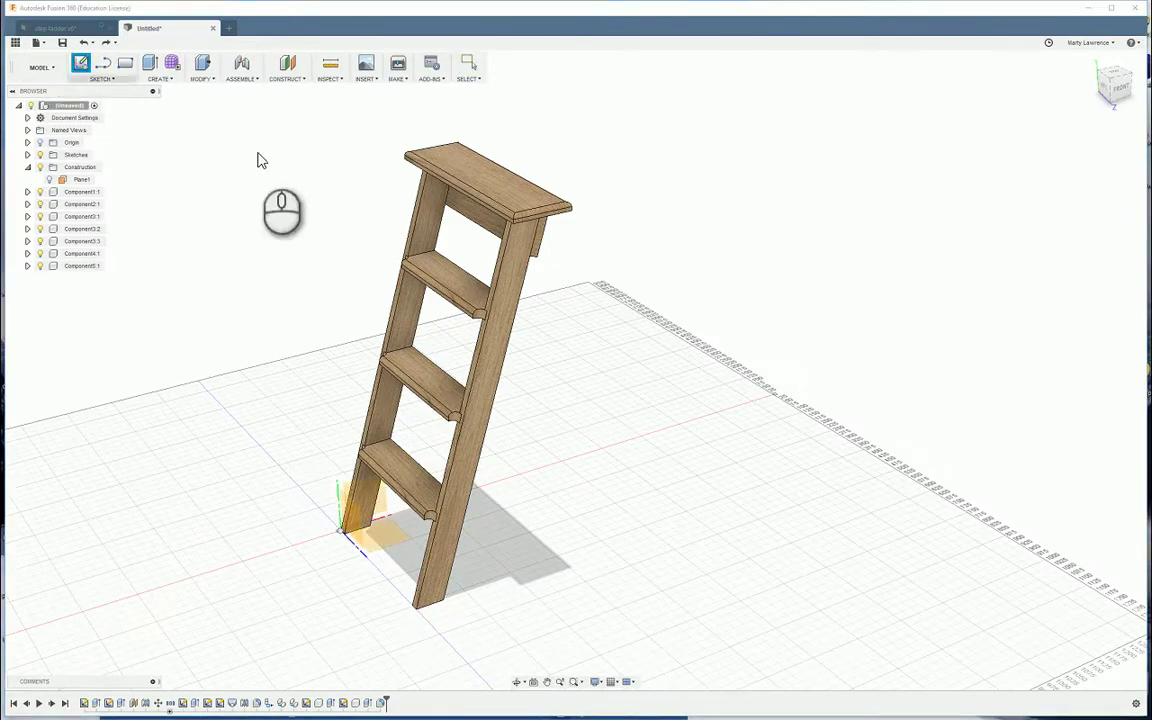
left_click(510, 283)
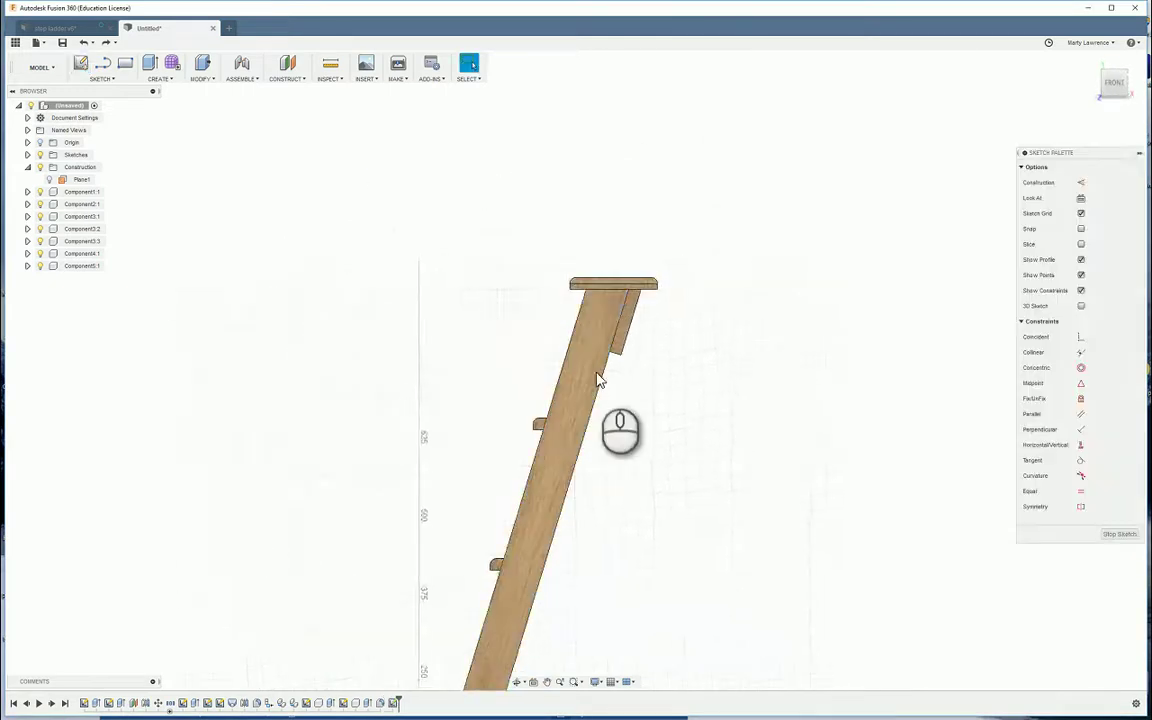
scroll(650, 435, "down", 5)
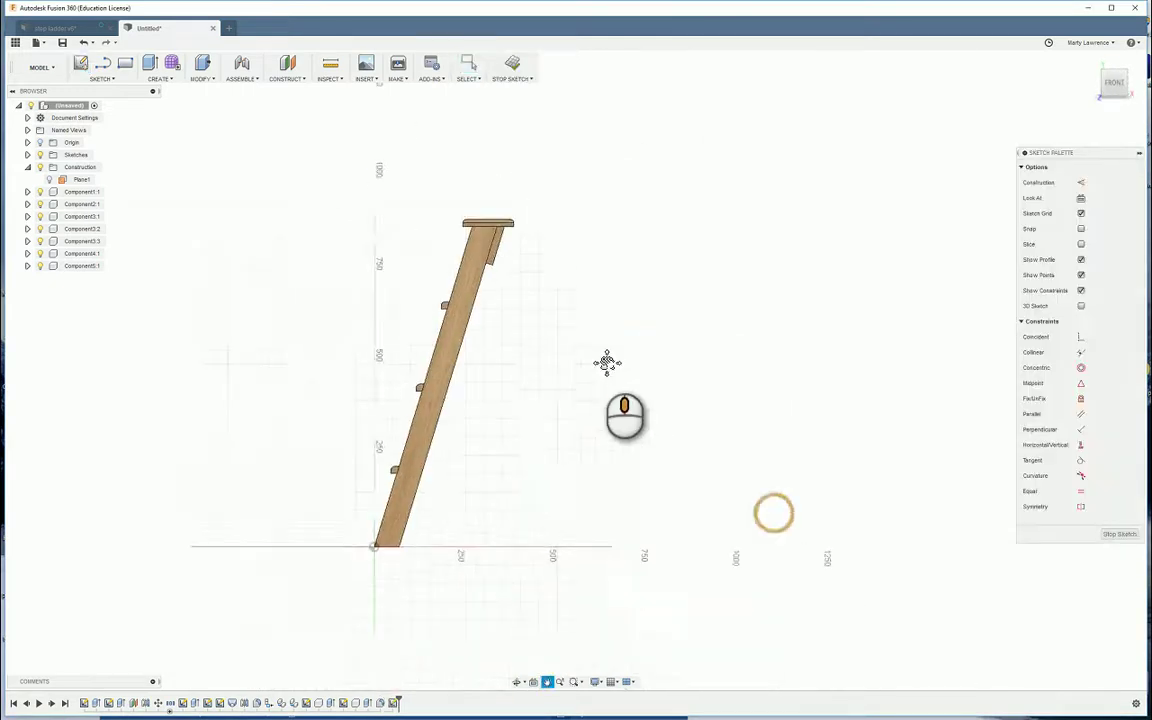
scroll(489, 285, "up", 3)
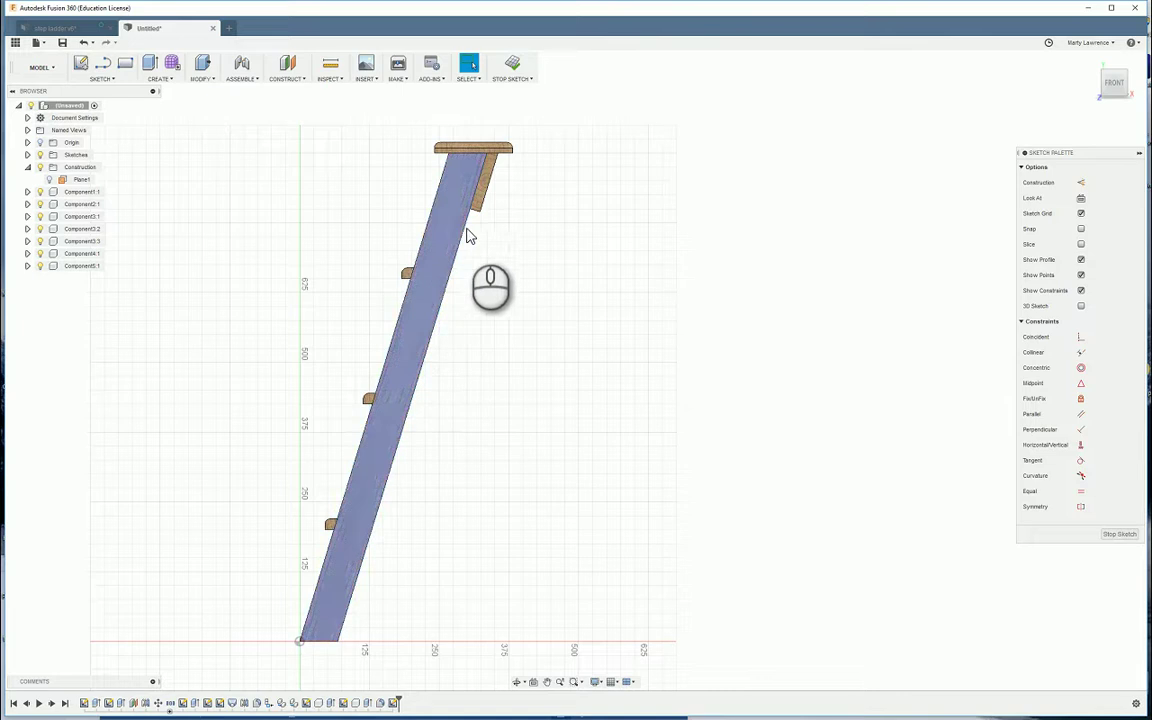
Draw an 805 mm line from the lower outer corner of the rear crosspiece down to ground level, at 73 degrees from horizontal
left_click(105, 65)
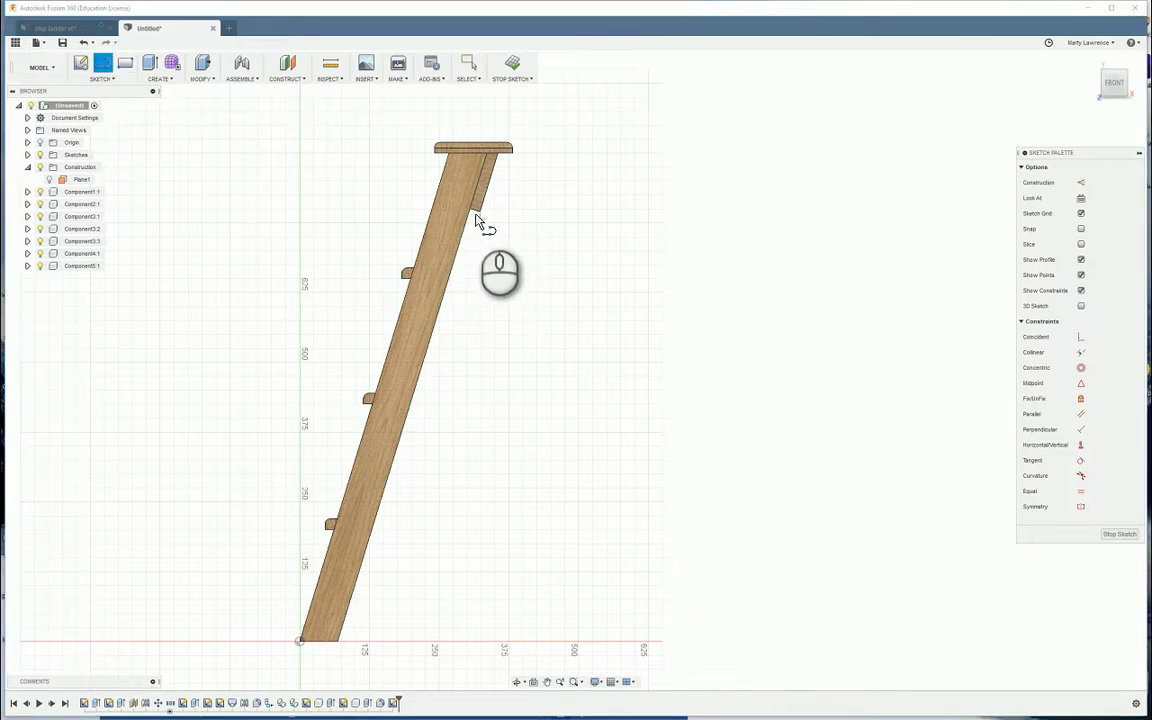
left_click(479, 212)
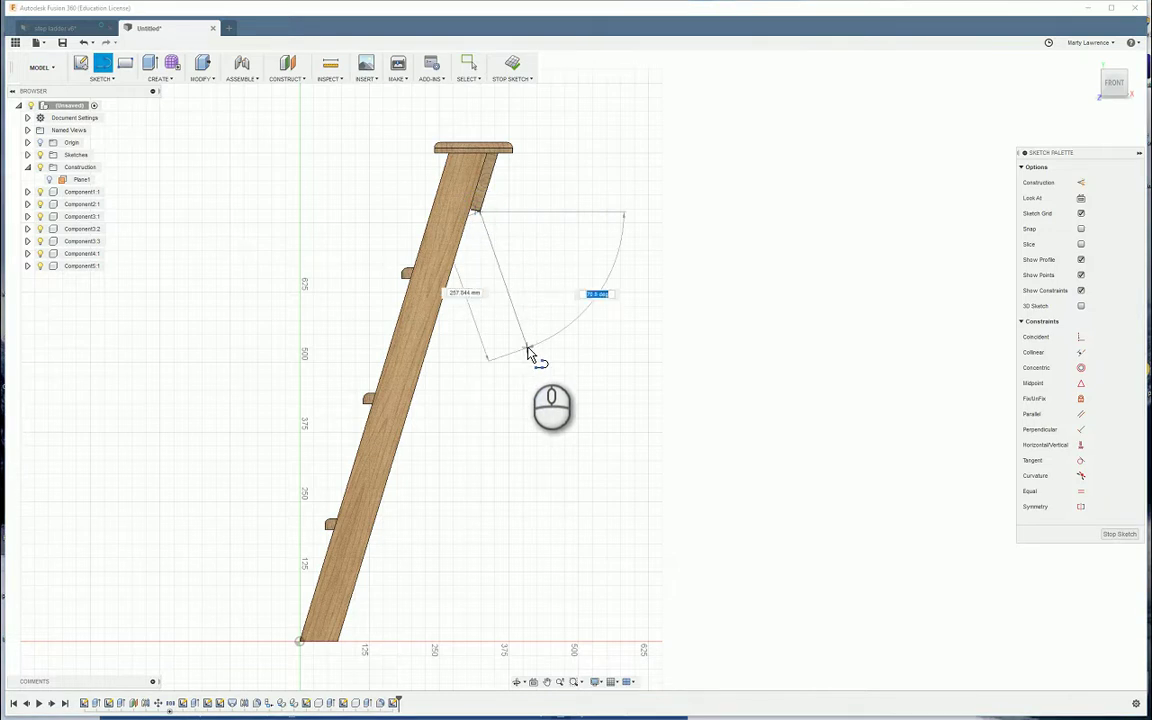
type("7")
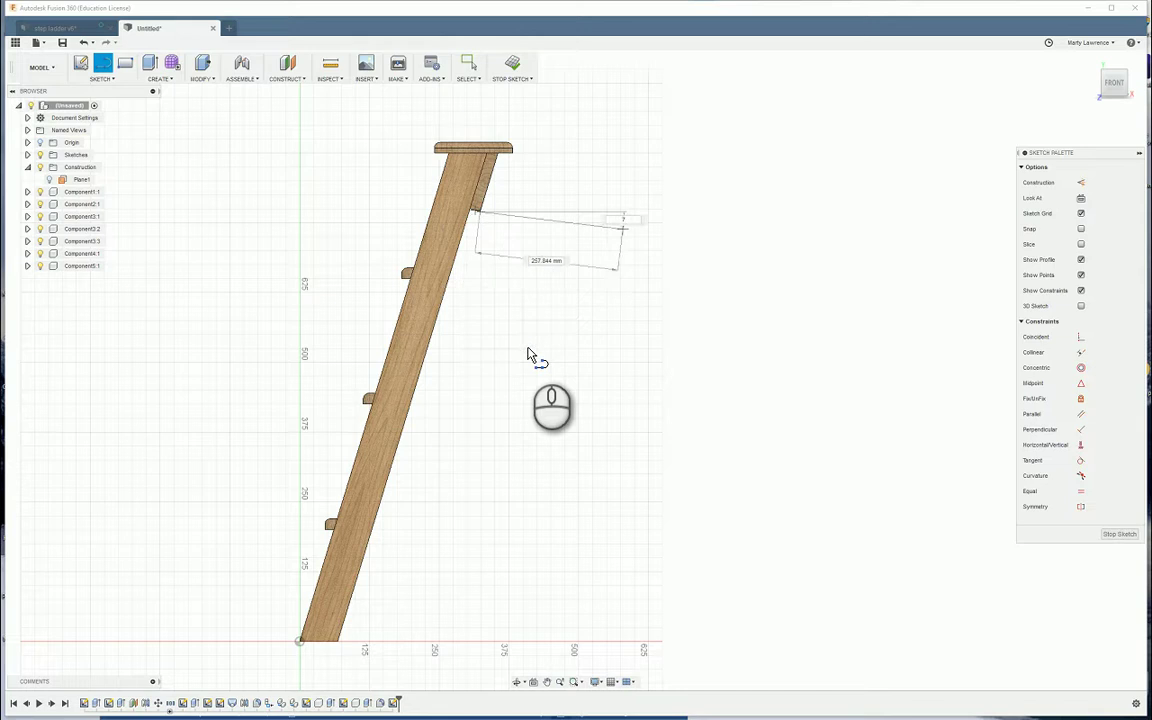
type("3")
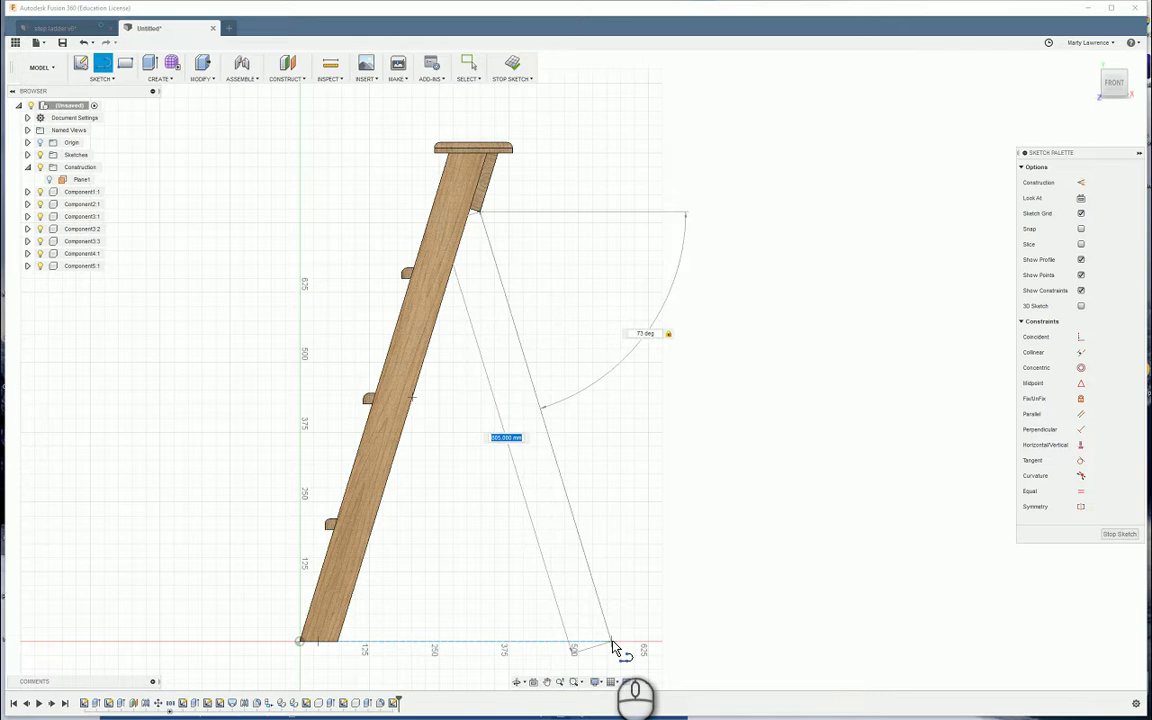
left_click(614, 648)
Close the rear leg's narrow profile with lines along the ground, up the inner side and back to the crosspiece corner
scroll(612, 646, "up", 3)
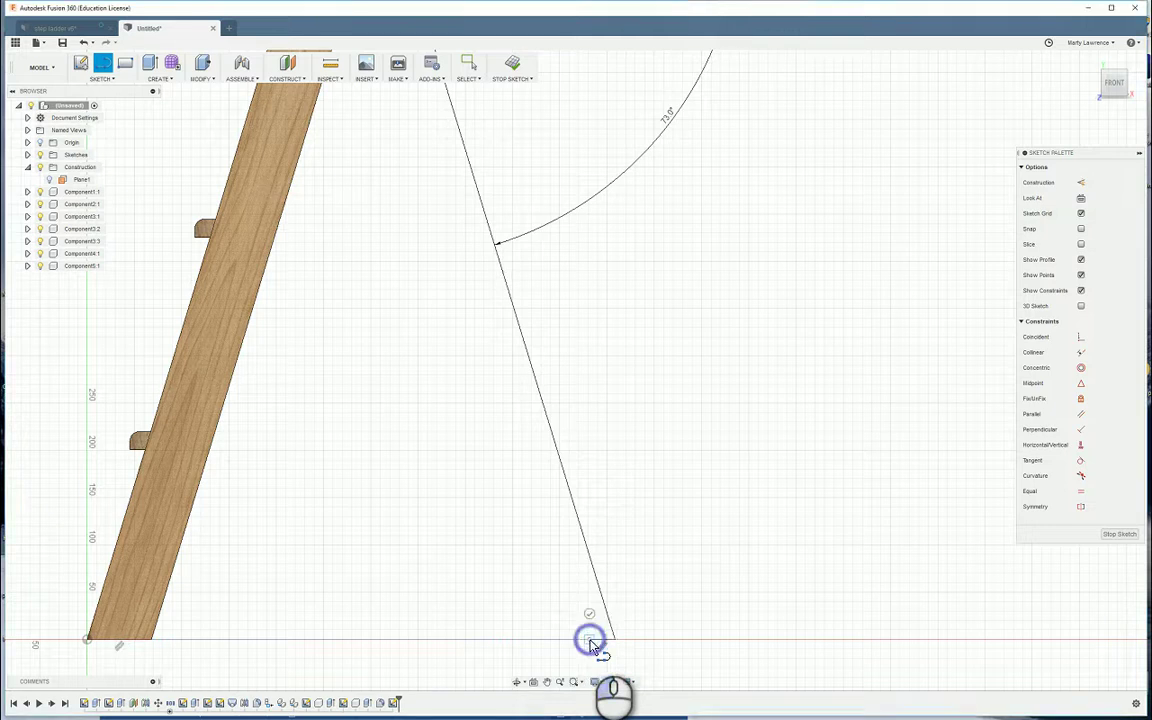
scroll(590, 620, "down", 5)
scroll(488, 312, "up", 2)
scroll(488, 312, "up", 5)
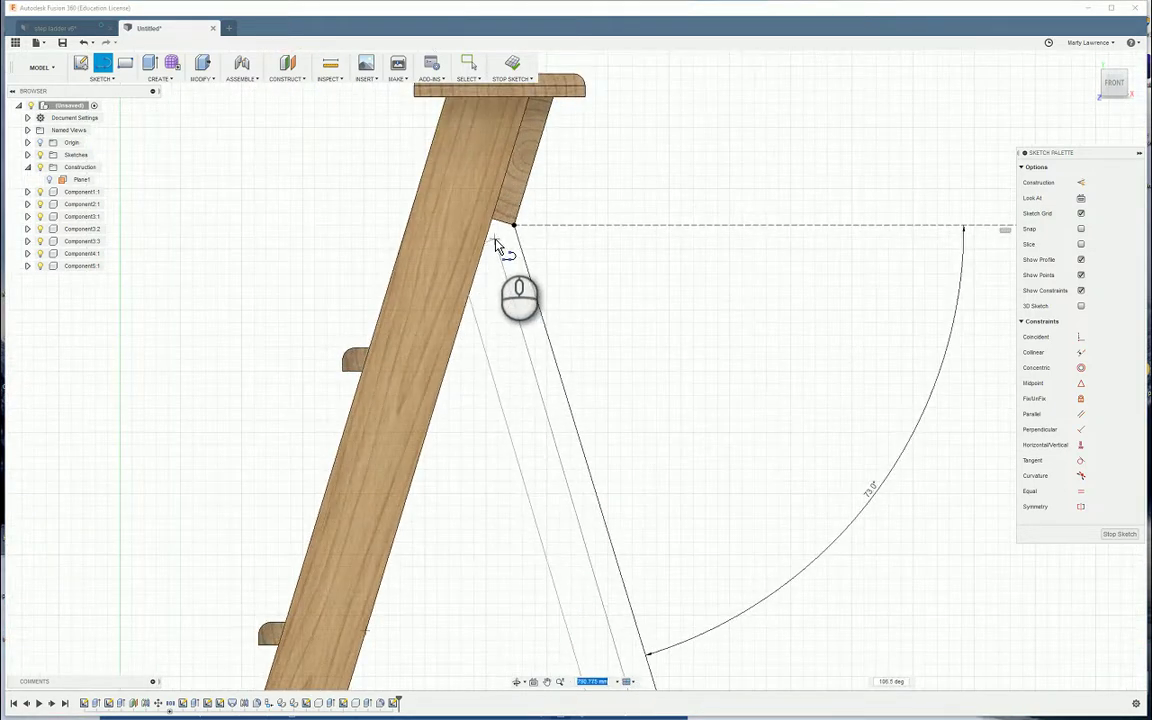
left_click(496, 243)
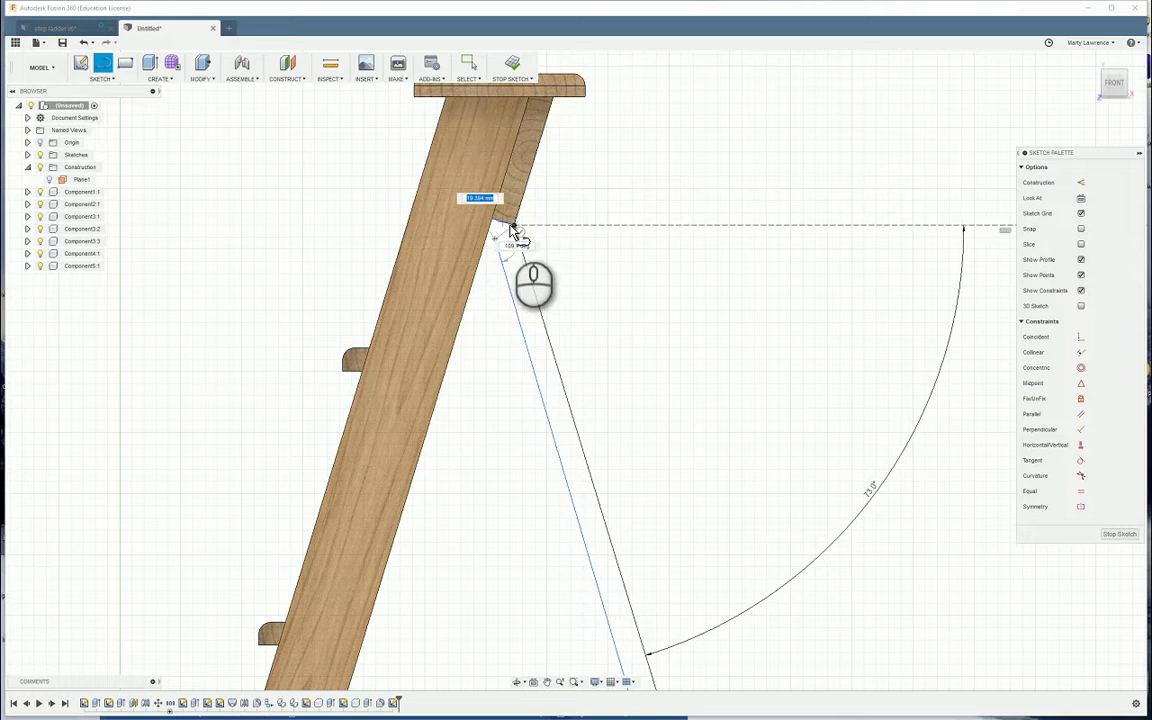
left_click(513, 228)
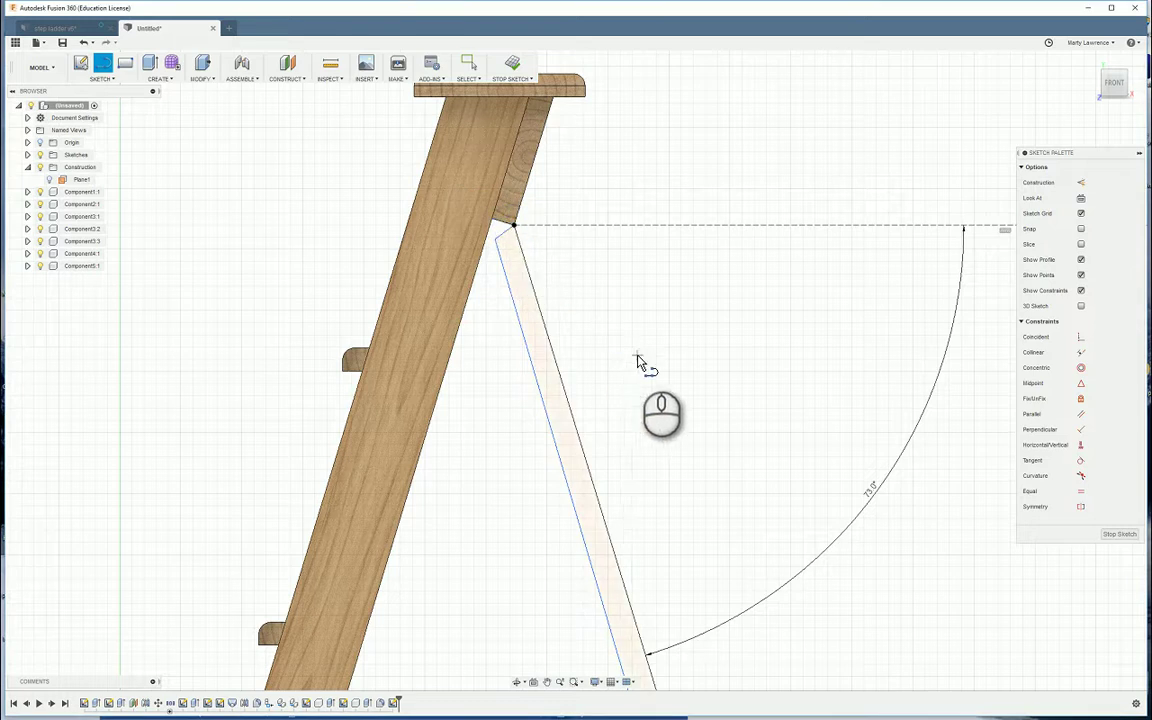
Constrain the rear leg's two long edges parallel and its short upper edge perpendicular to the outer long edge
scroll(638, 360, "up", 3)
scroll(638, 360, "down", 4)
scroll(674, 463, "up", 1)
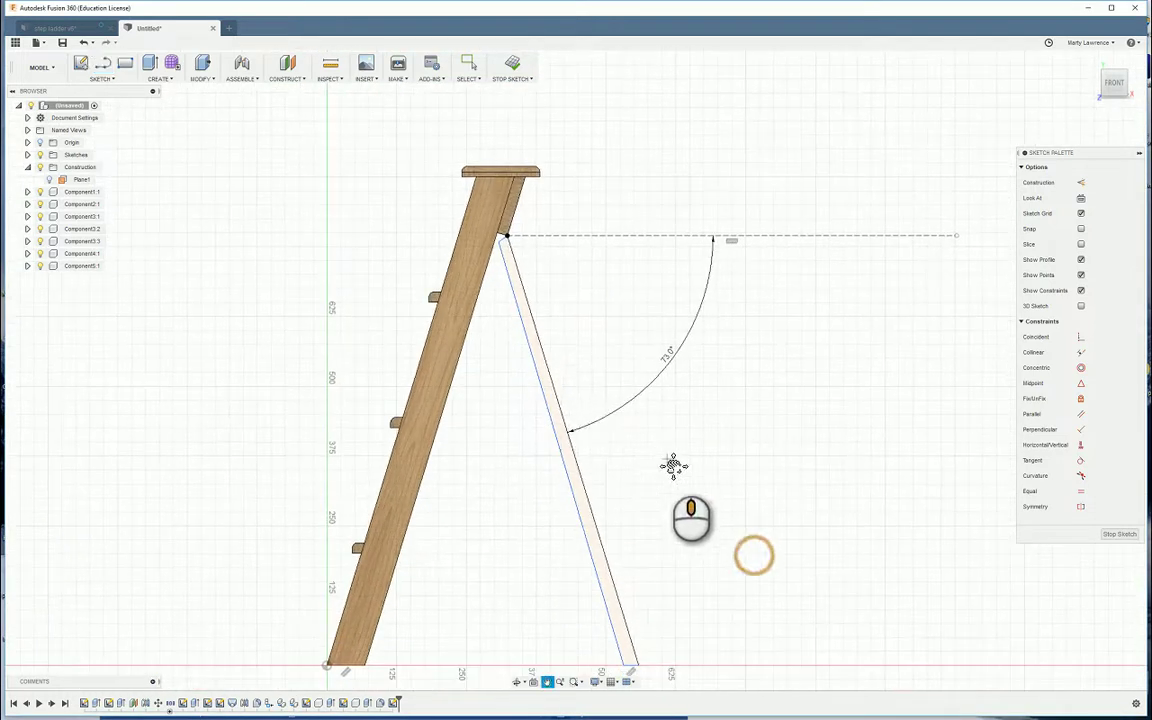
scroll(562, 390, "up", 3)
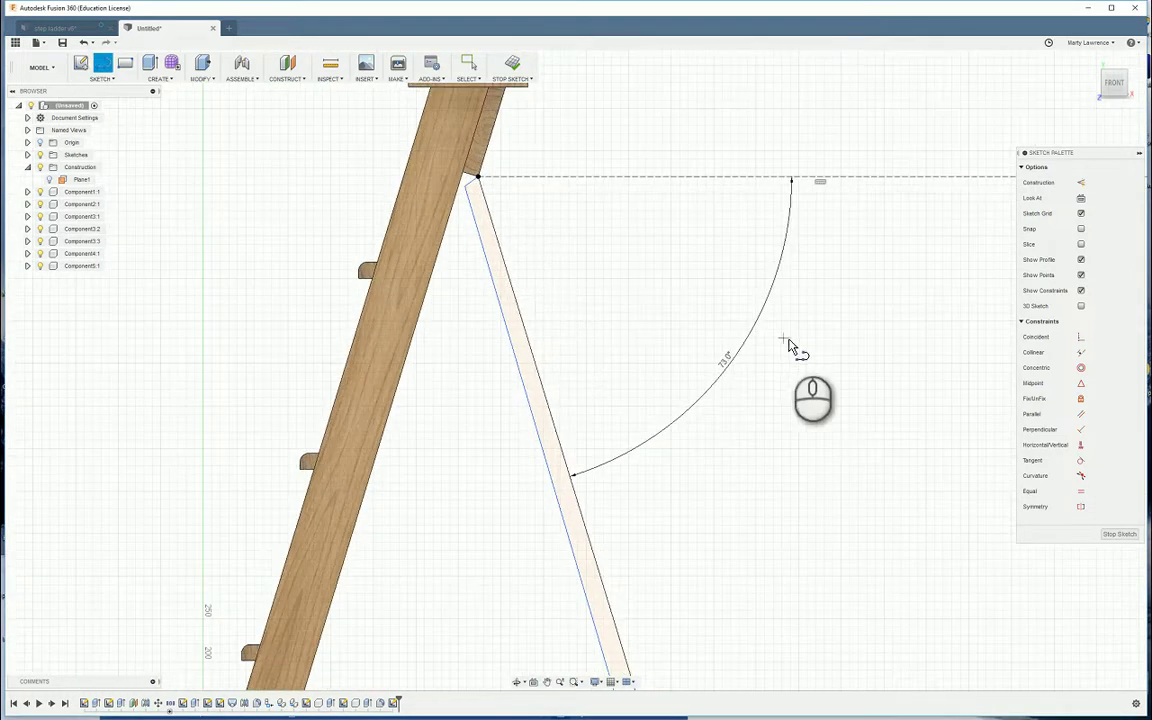
left_click(1081, 416)
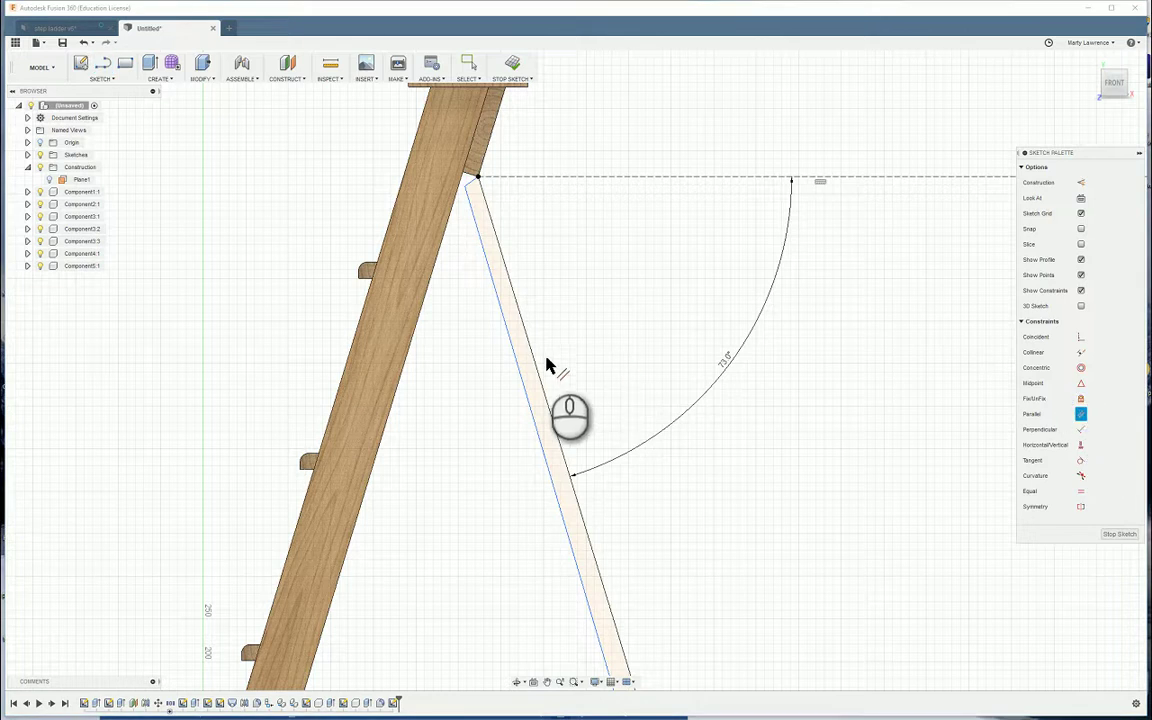
left_click(518, 363)
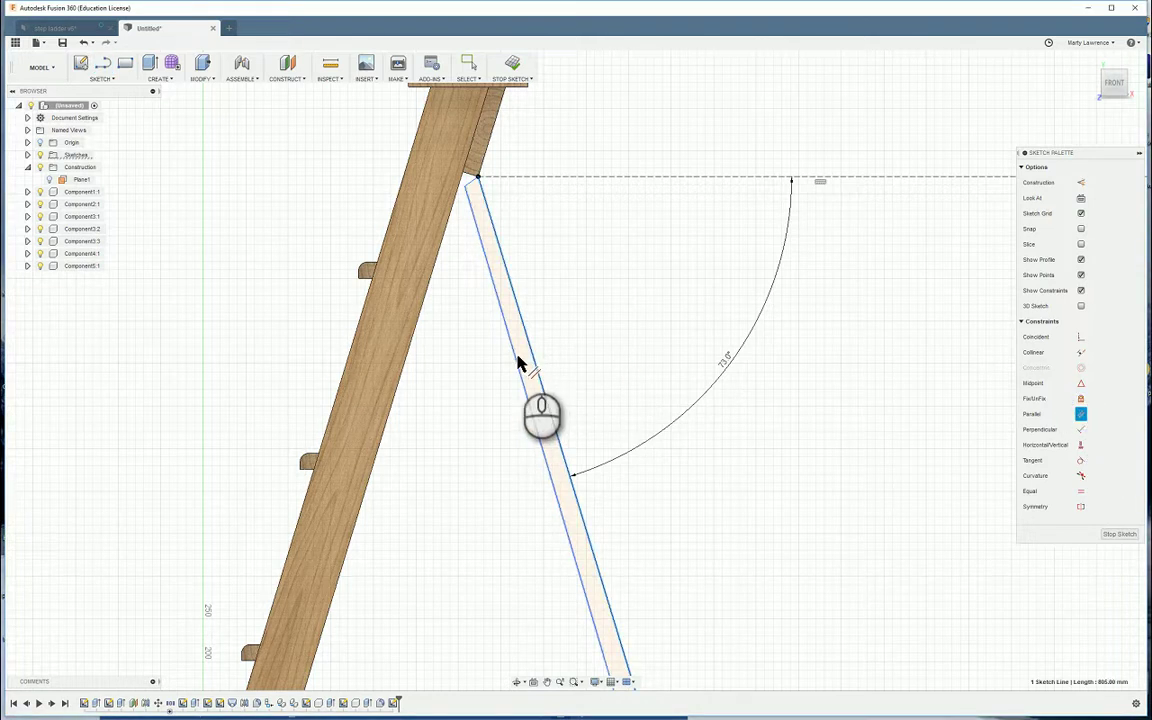
left_click(518, 363)
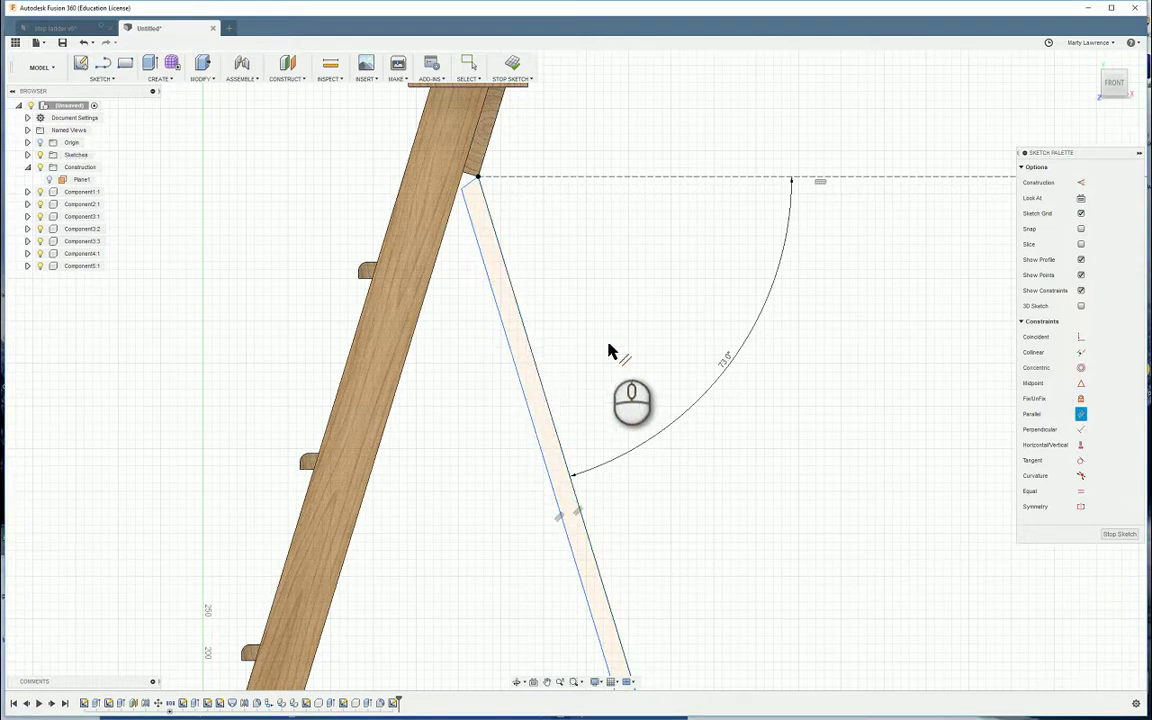
left_click(1081, 430)
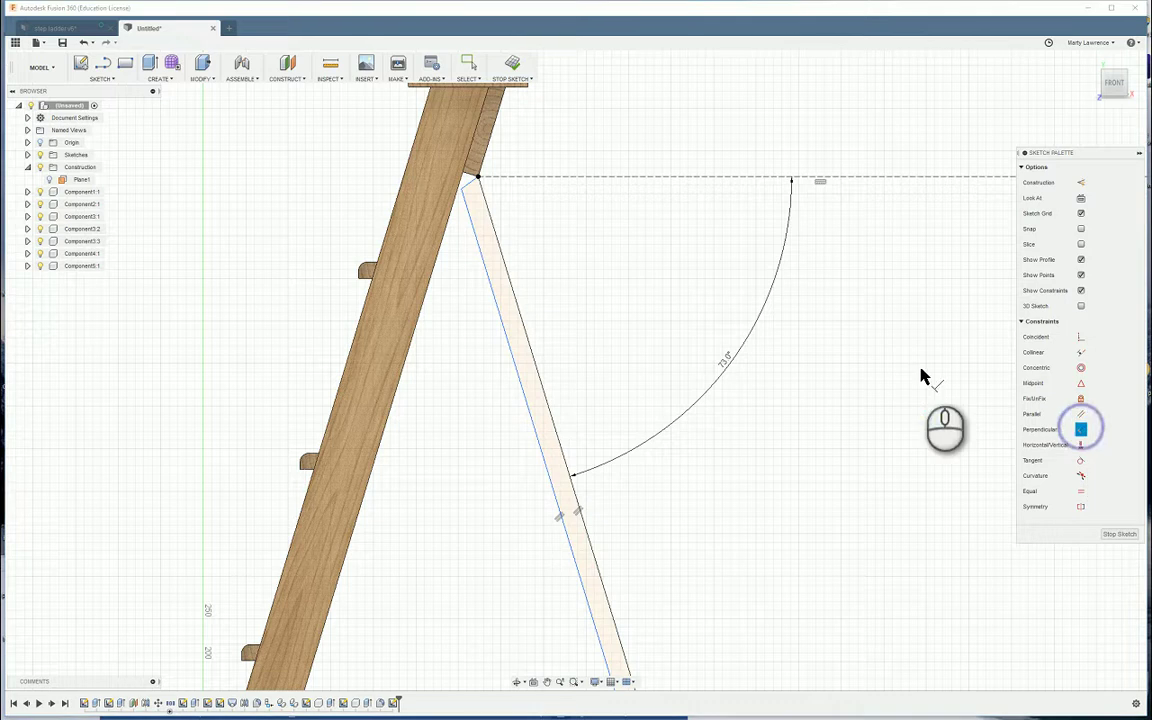
left_click(483, 198)
left_click(474, 190)
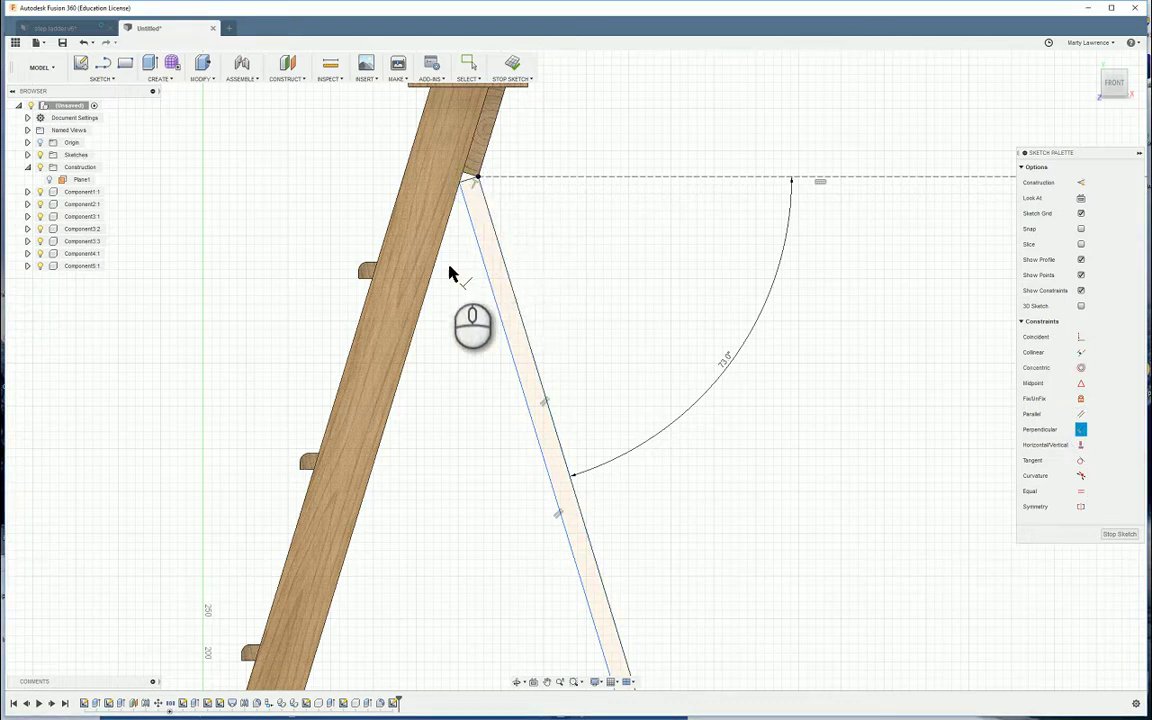
Dimension the distance between the rear leg's two long edges as 19 mm
left_click(101, 78)
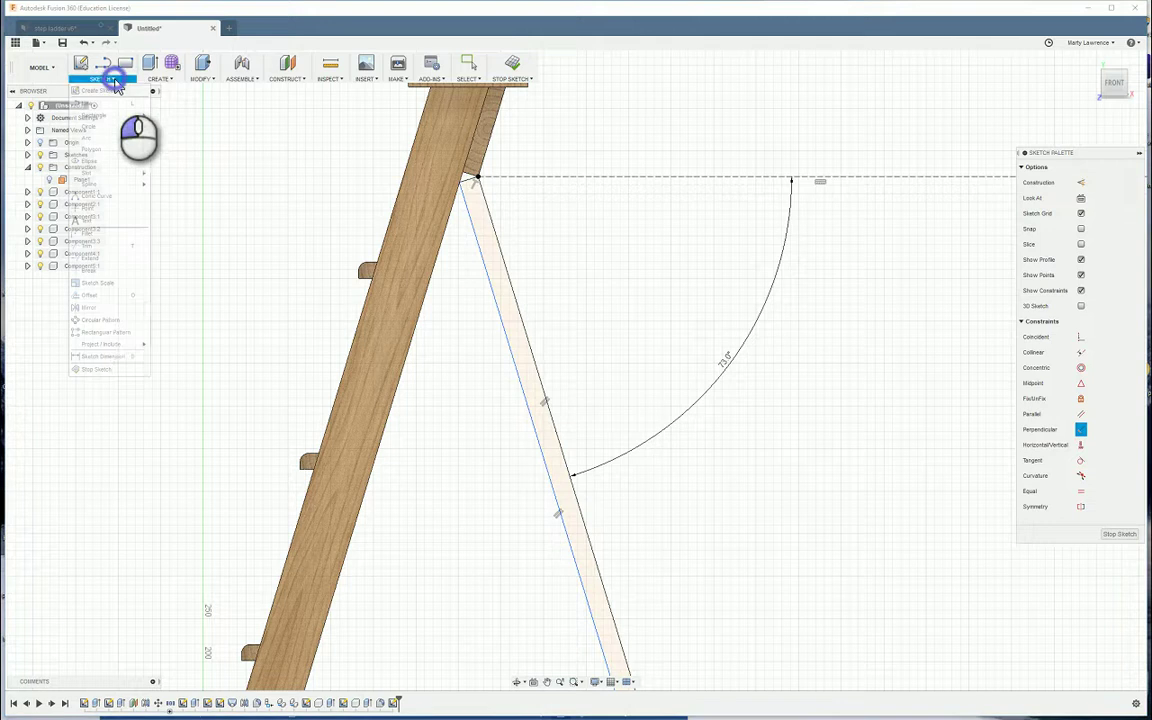
left_click(120, 357)
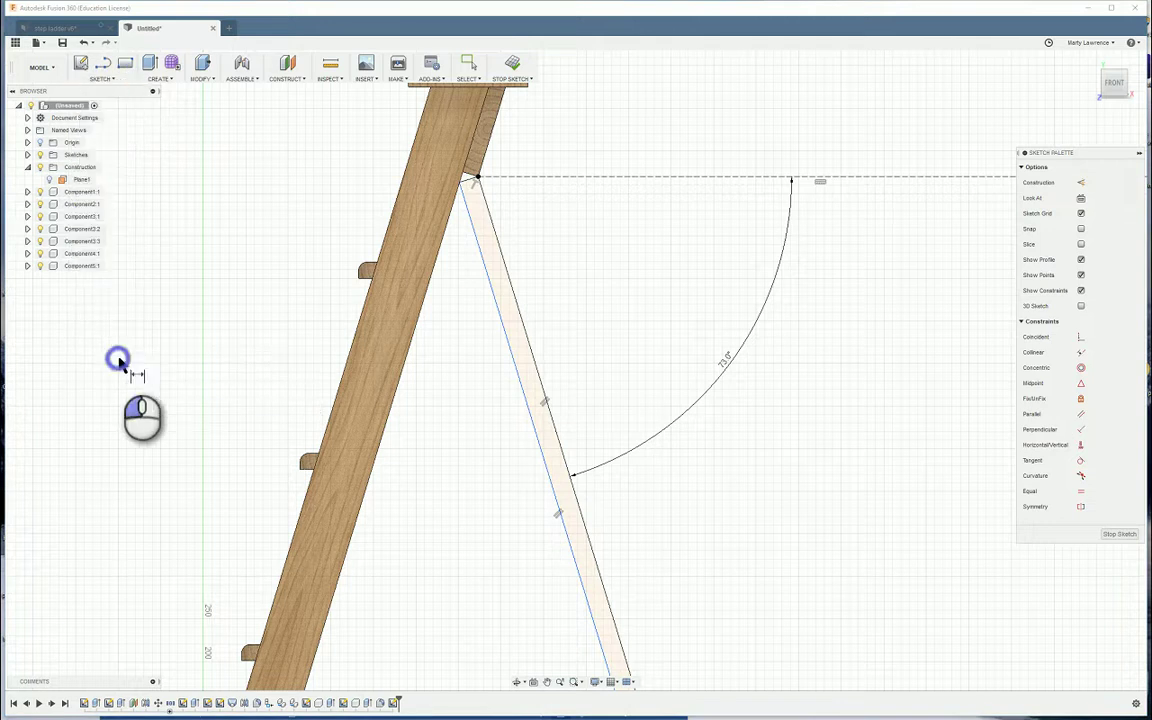
left_click(502, 253)
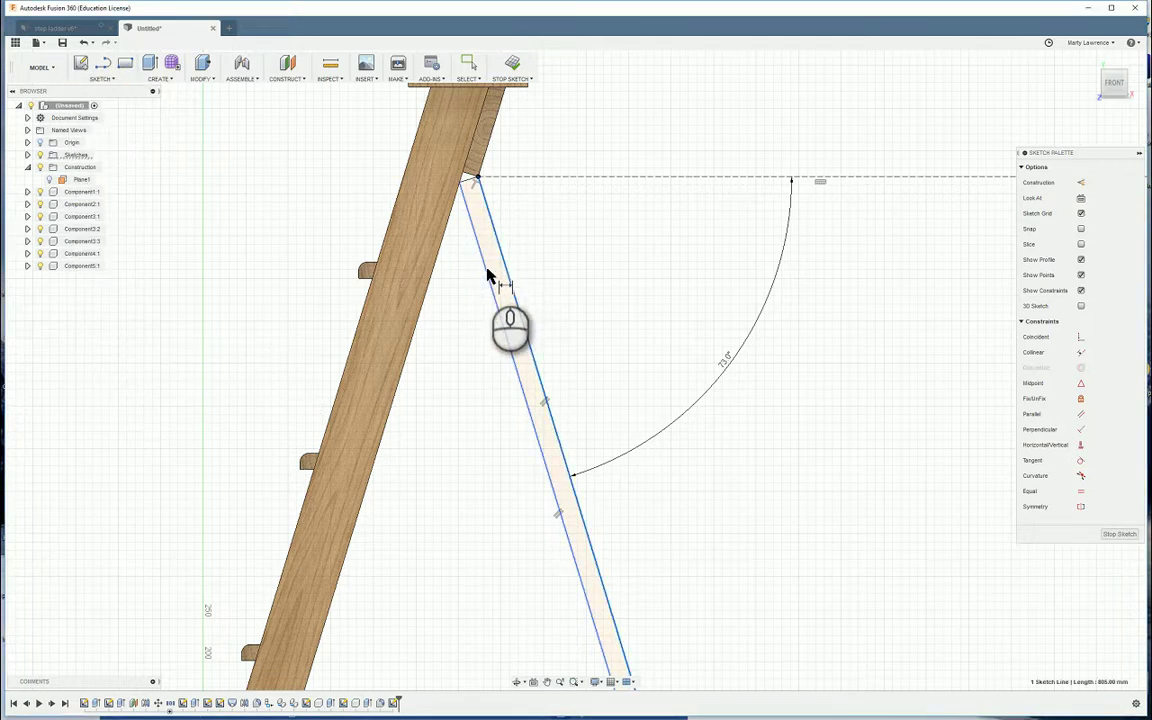
left_click(481, 260)
left_click(424, 141)
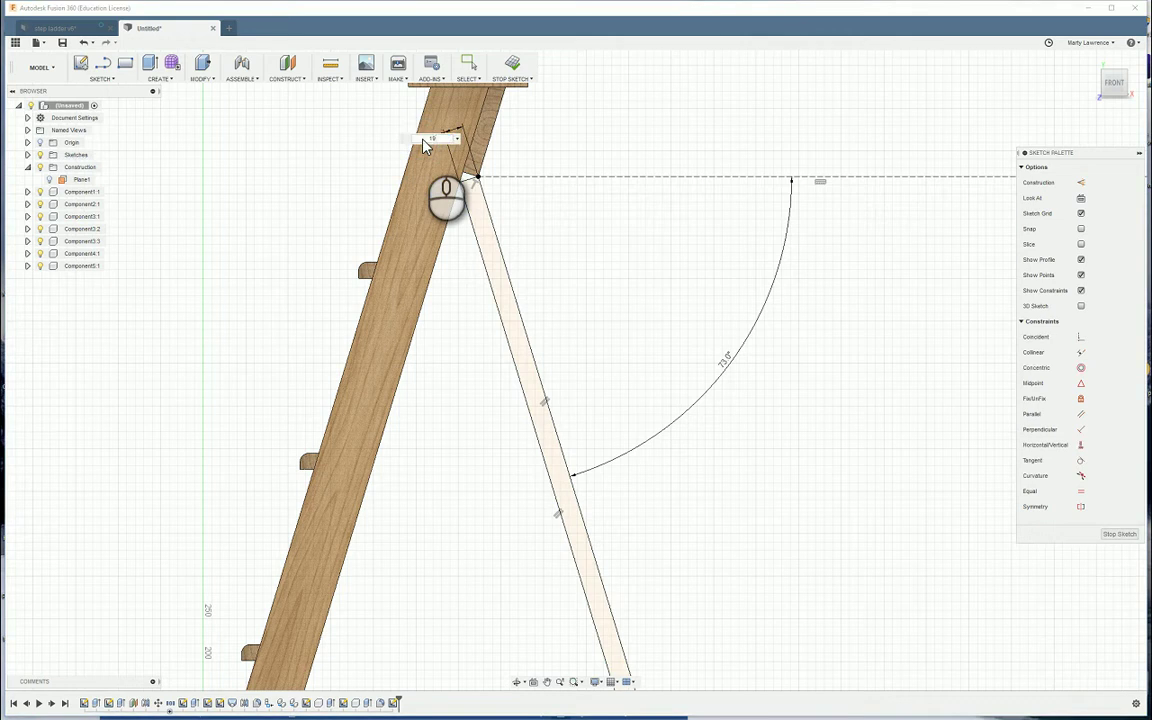
type("19")
key("Return")
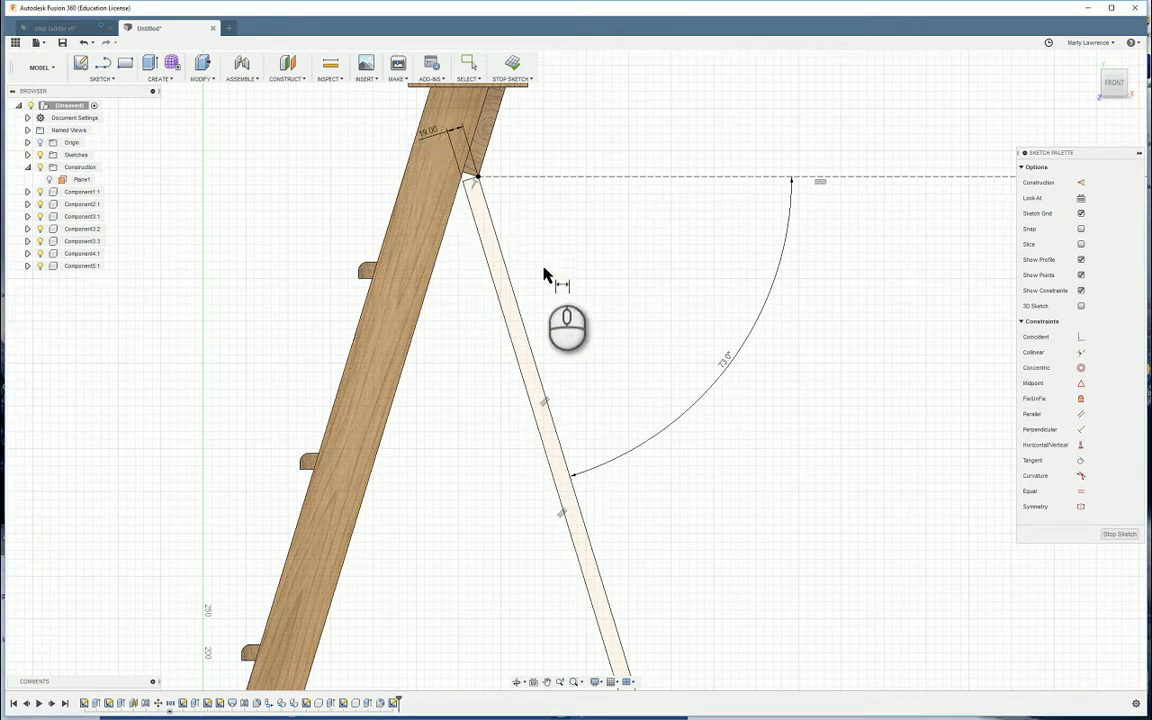
Sketch a three-point rectangle about 6 mm wide inside the rear leg, starting on its upper edge and running along its length
scroll(594, 334, "down", 5)
scroll(661, 532, "up", 5)
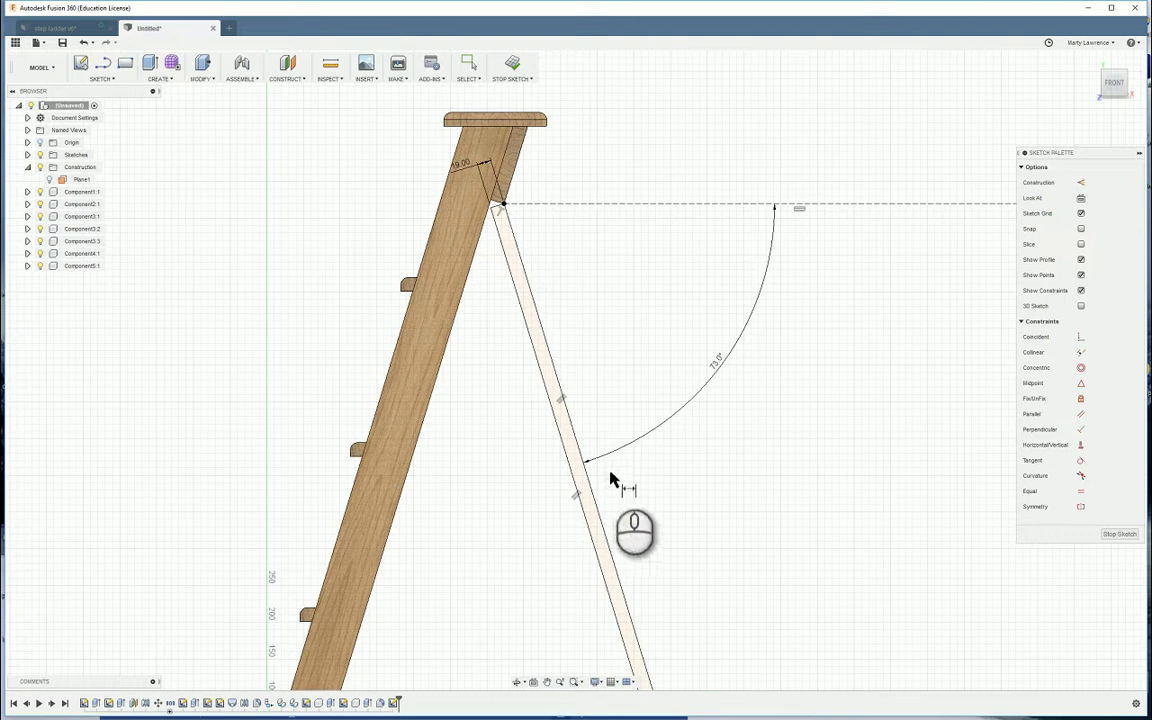
left_click(104, 79)
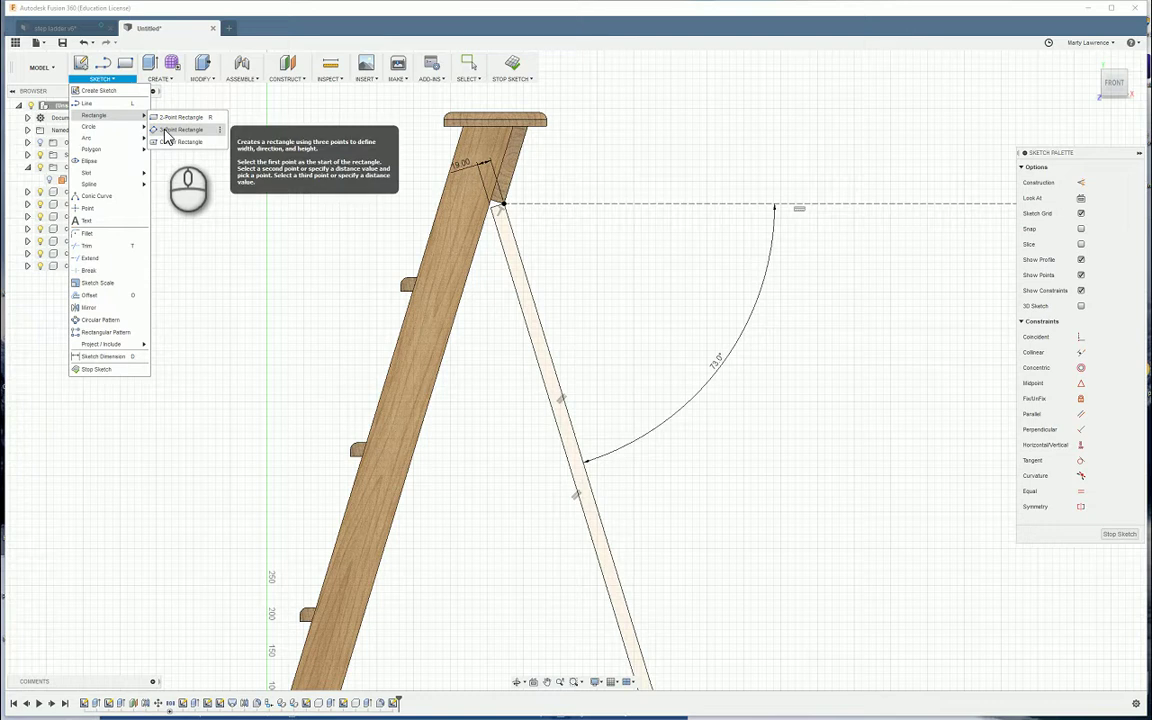
left_click(166, 136)
scroll(495, 218, "up", 5)
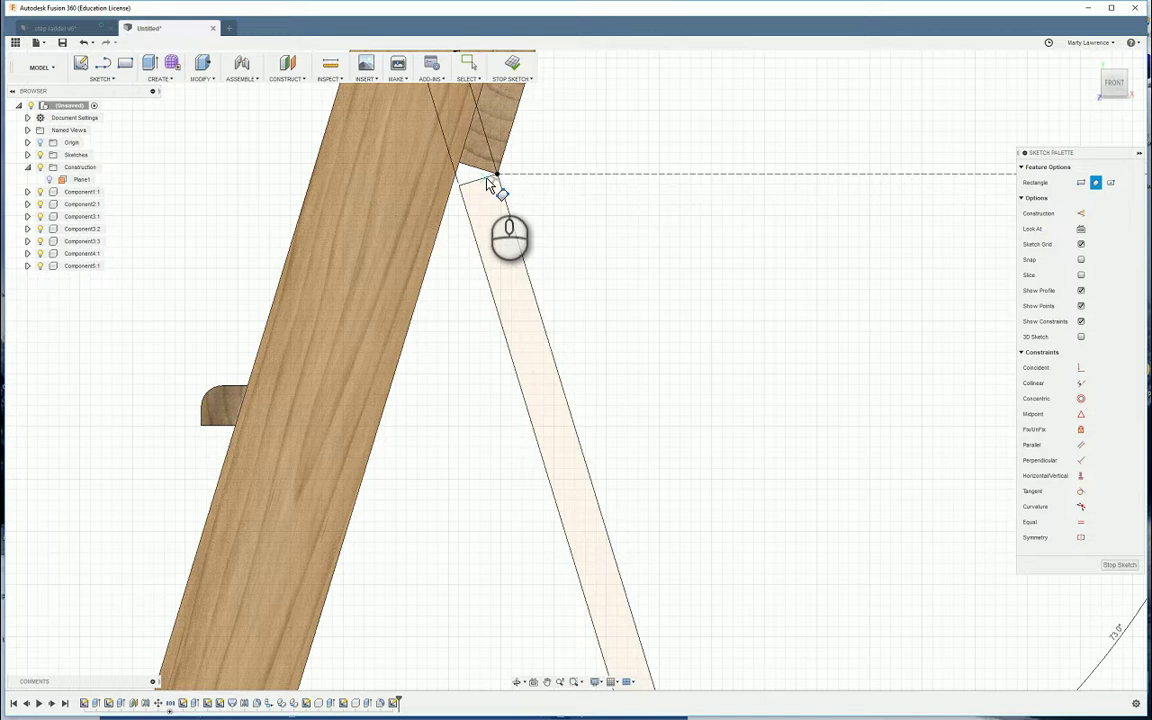
left_click(489, 183)
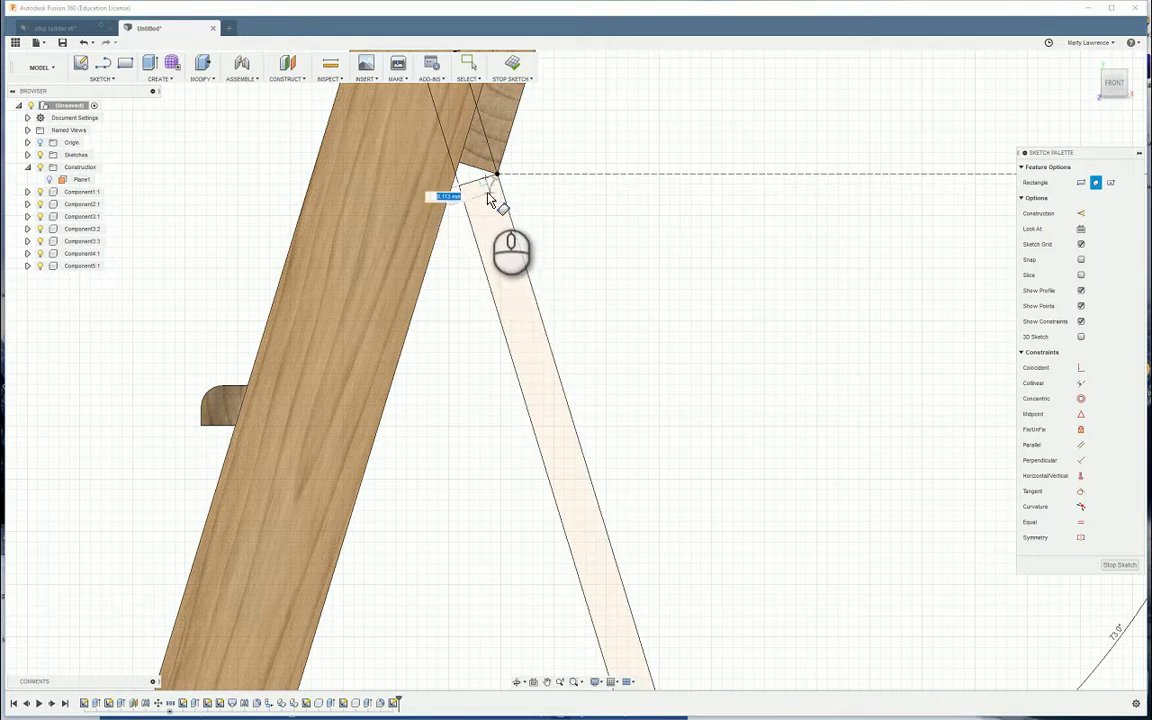
left_click(520, 297)
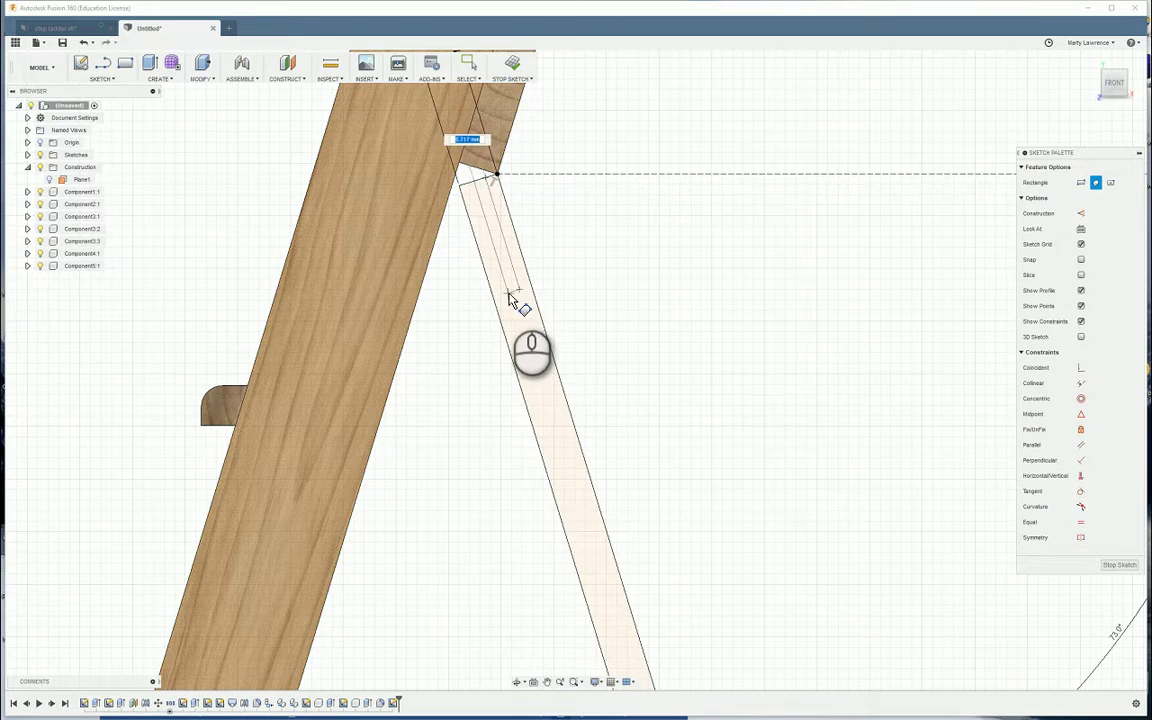
left_click(507, 295)
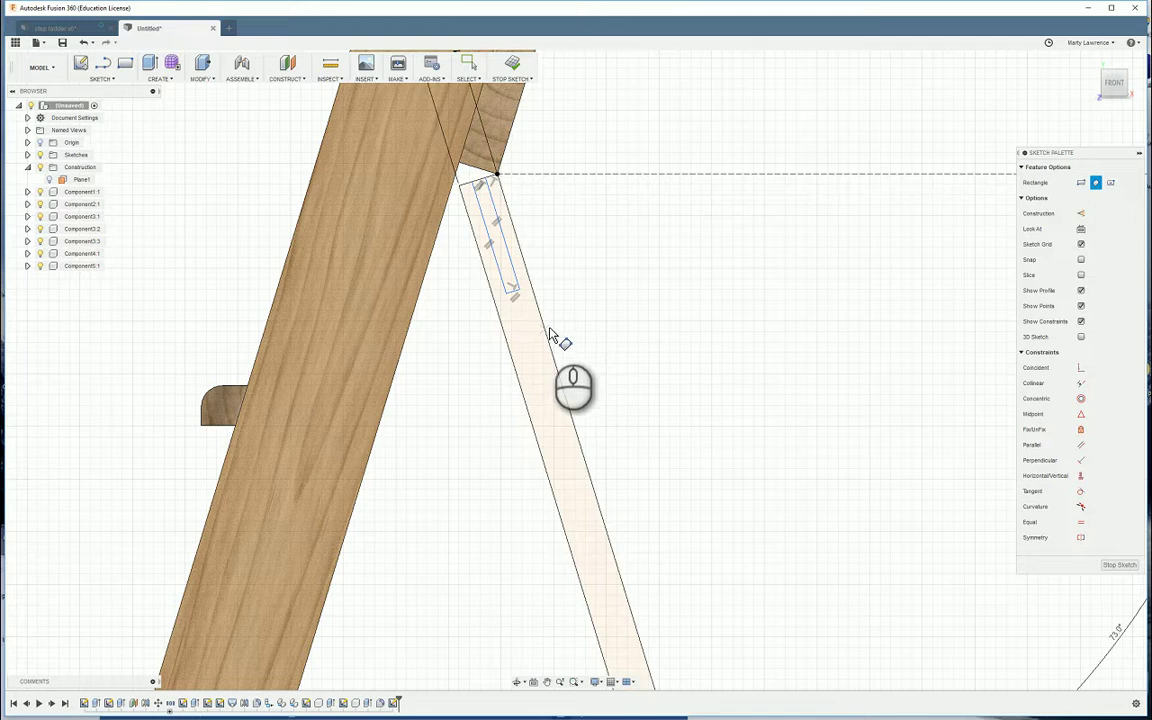
Sketch a three-point rectangle about 88 mm long inside the lower part of the rear leg, running along its length
scroll(548, 358, "up", 3)
scroll(548, 358, "down", 3)
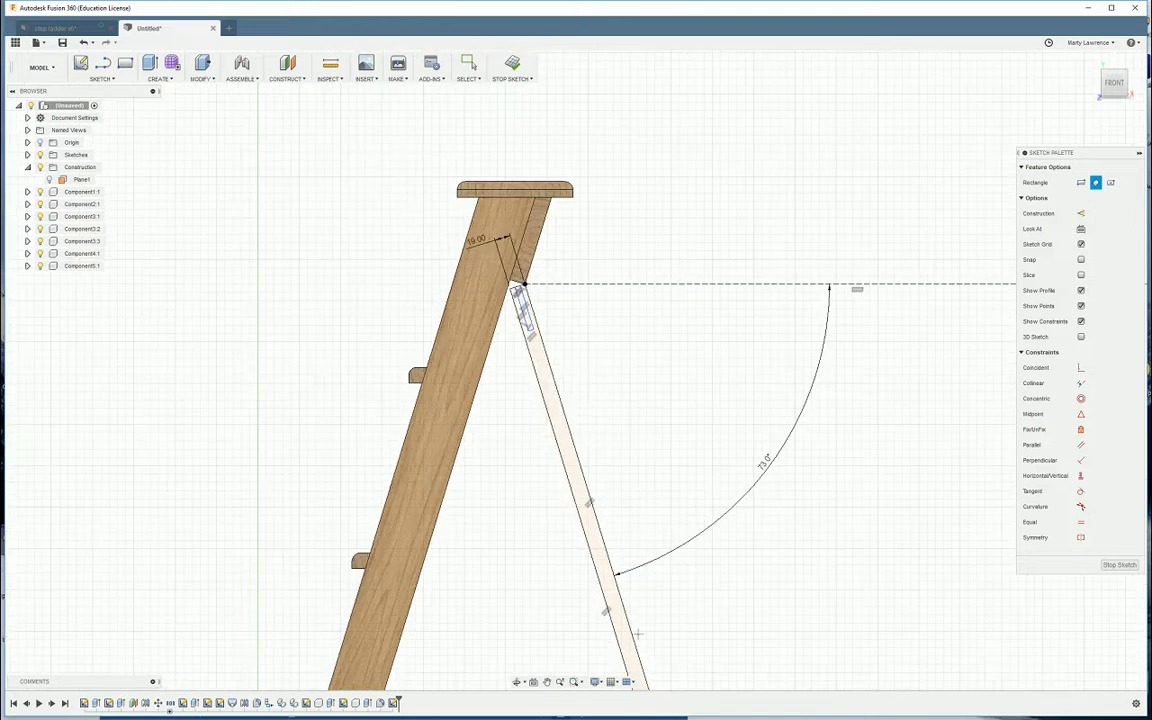
scroll(715, 674, "down", 3)
scroll(695, 588, "up", 1)
scroll(604, 468, "up", 2)
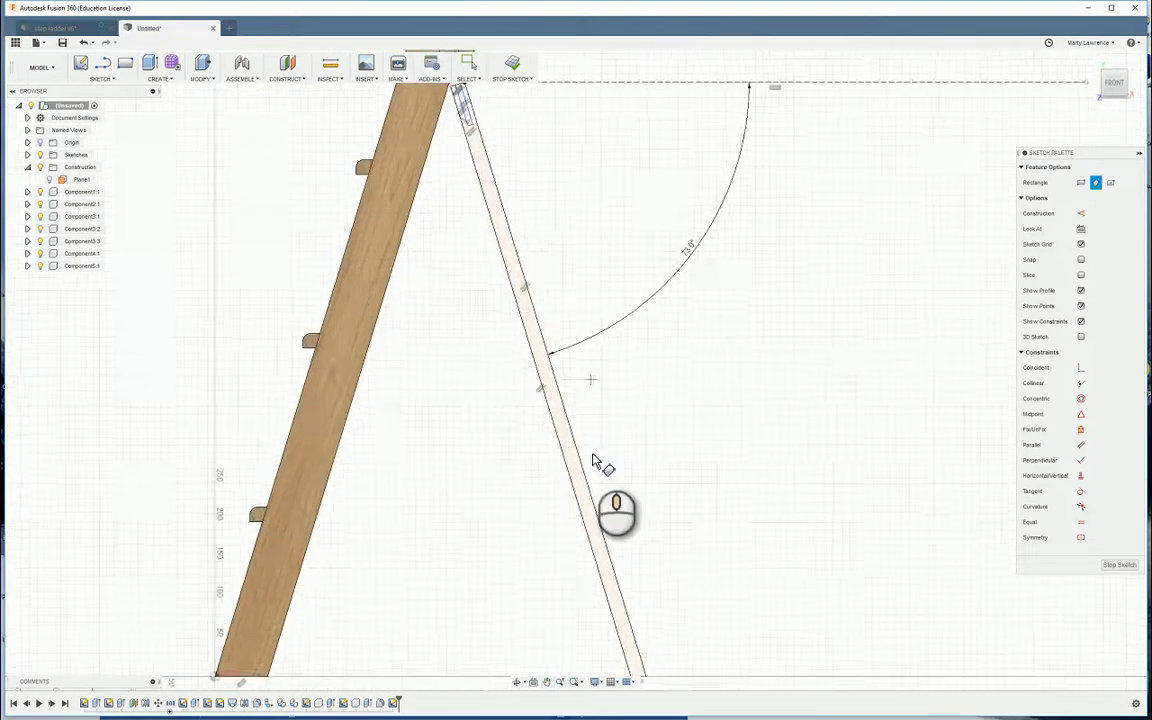
scroll(607, 496, "down", 5)
scroll(636, 570, "up", 1)
scroll(636, 570, "up", 4)
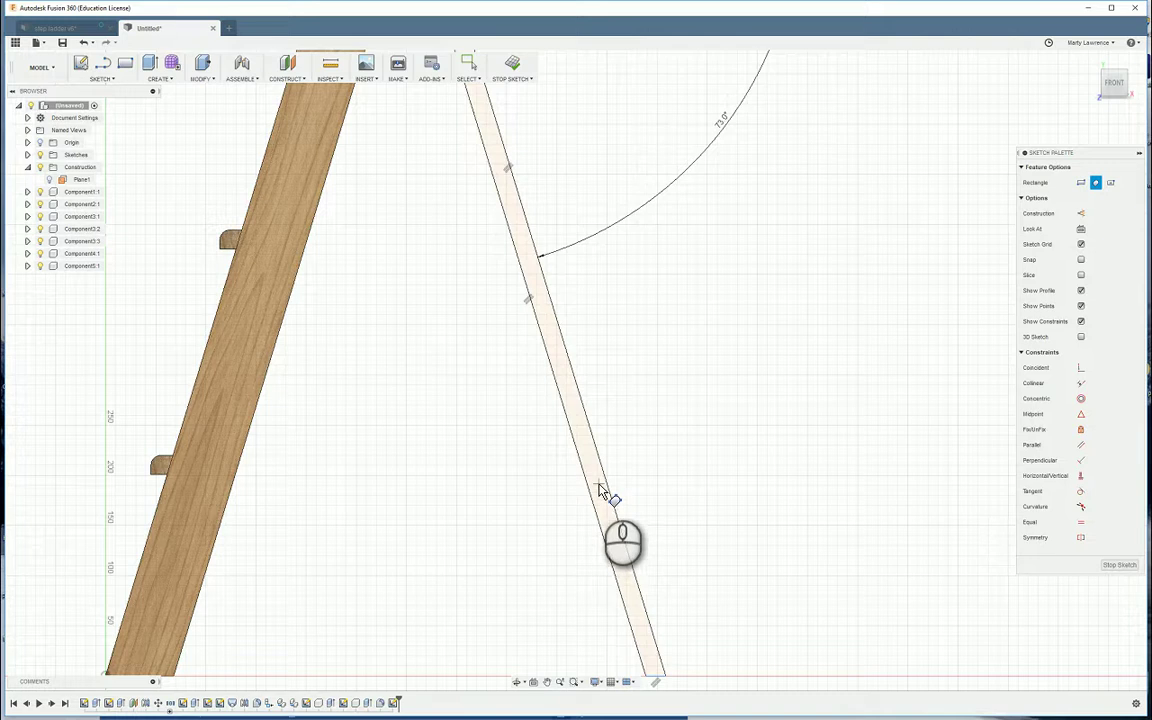
scroll(600, 490, "up", 2)
scroll(600, 490, "down", 1)
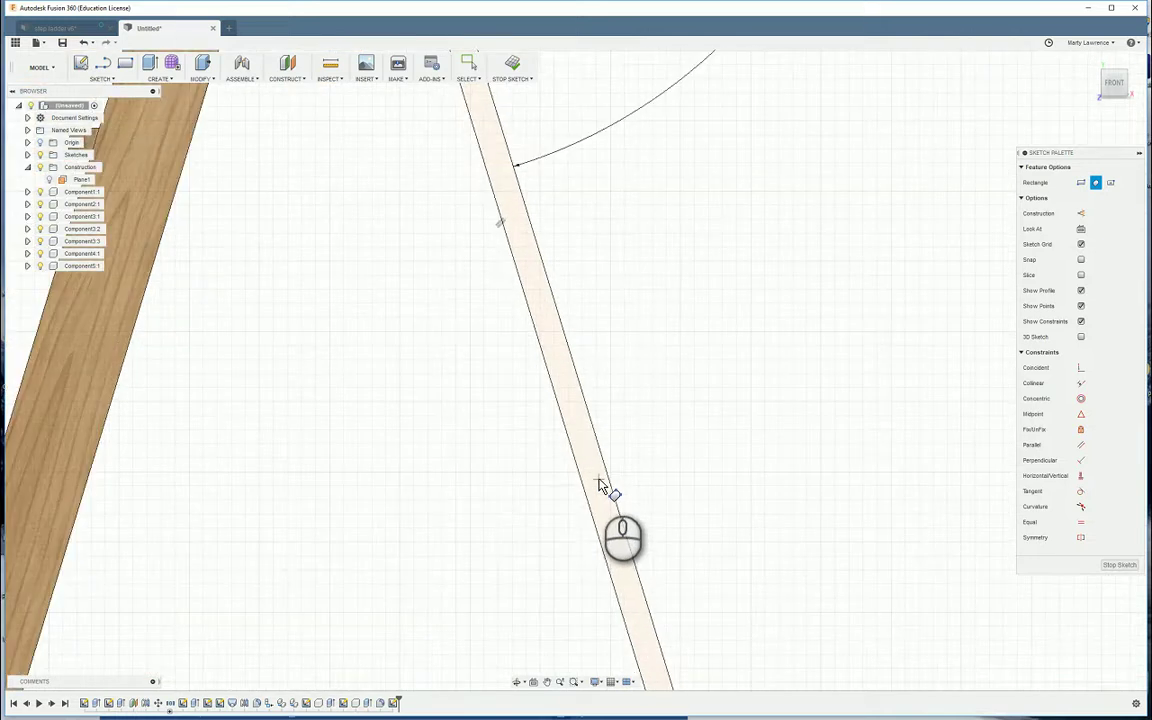
left_click(598, 484)
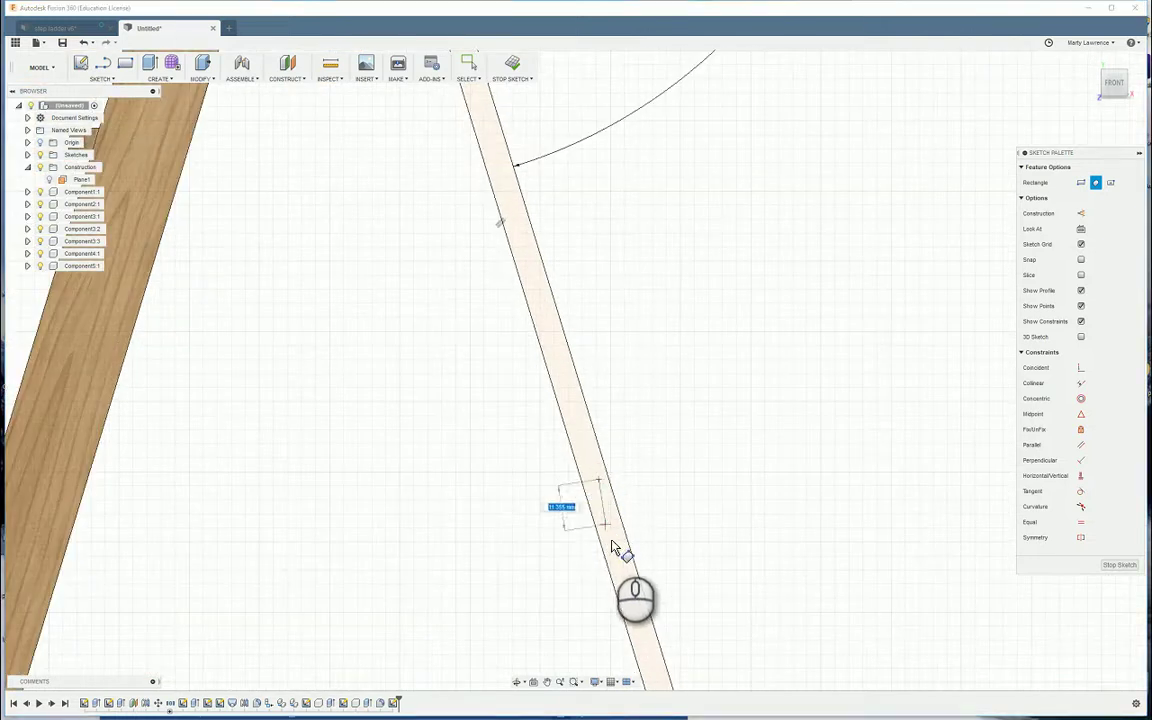
left_click(635, 601)
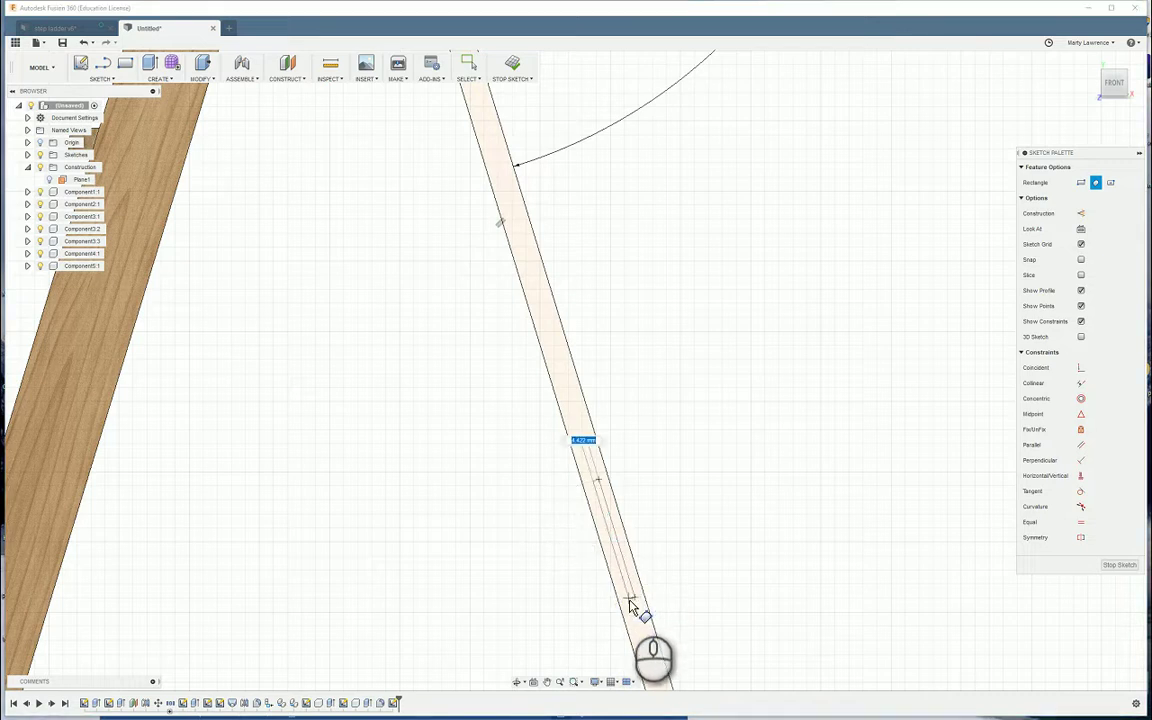
left_click(628, 603)
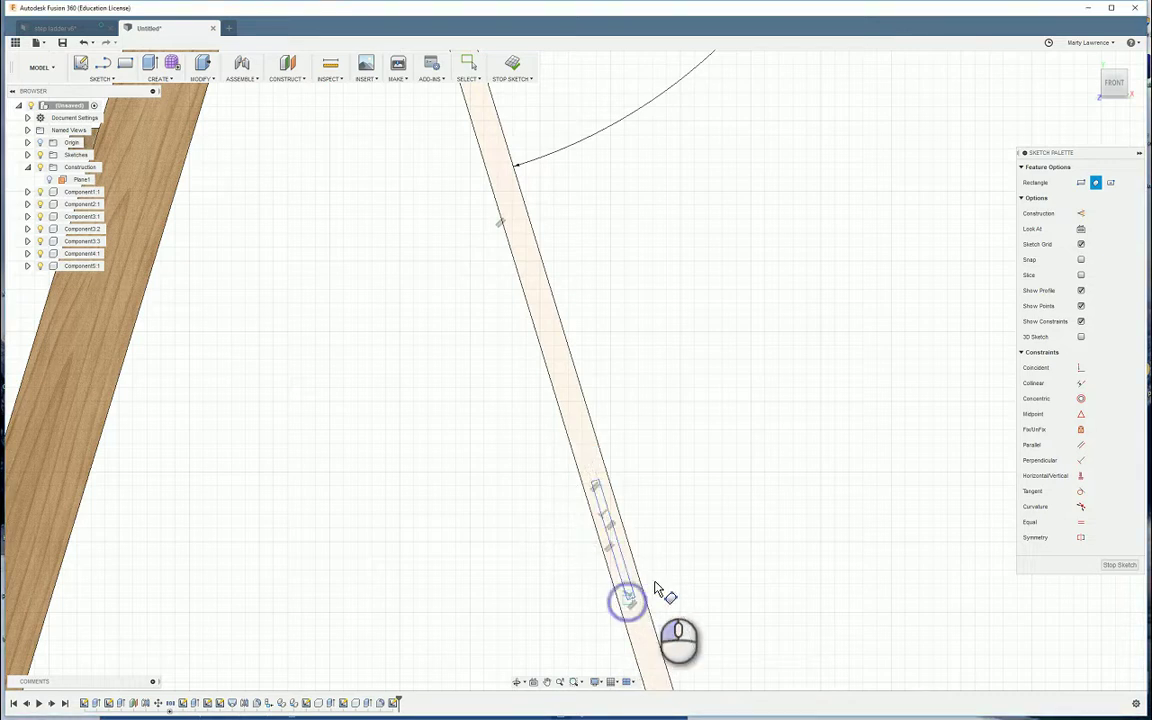
Dimension the upper rectangle's length as 65 mm, measured from the rear leg's short upper edge to the rectangle's lower edge
scroll(663, 522, "down", 5)
scroll(630, 400, "down", 4)
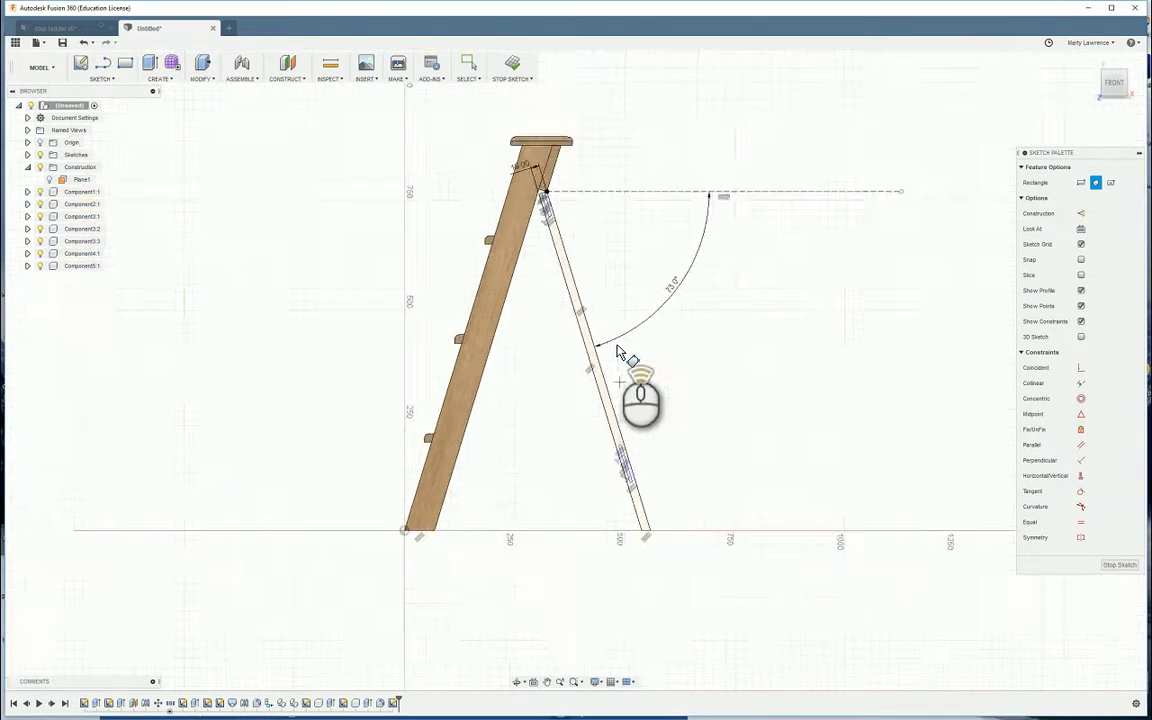
scroll(548, 185, "up", 5)
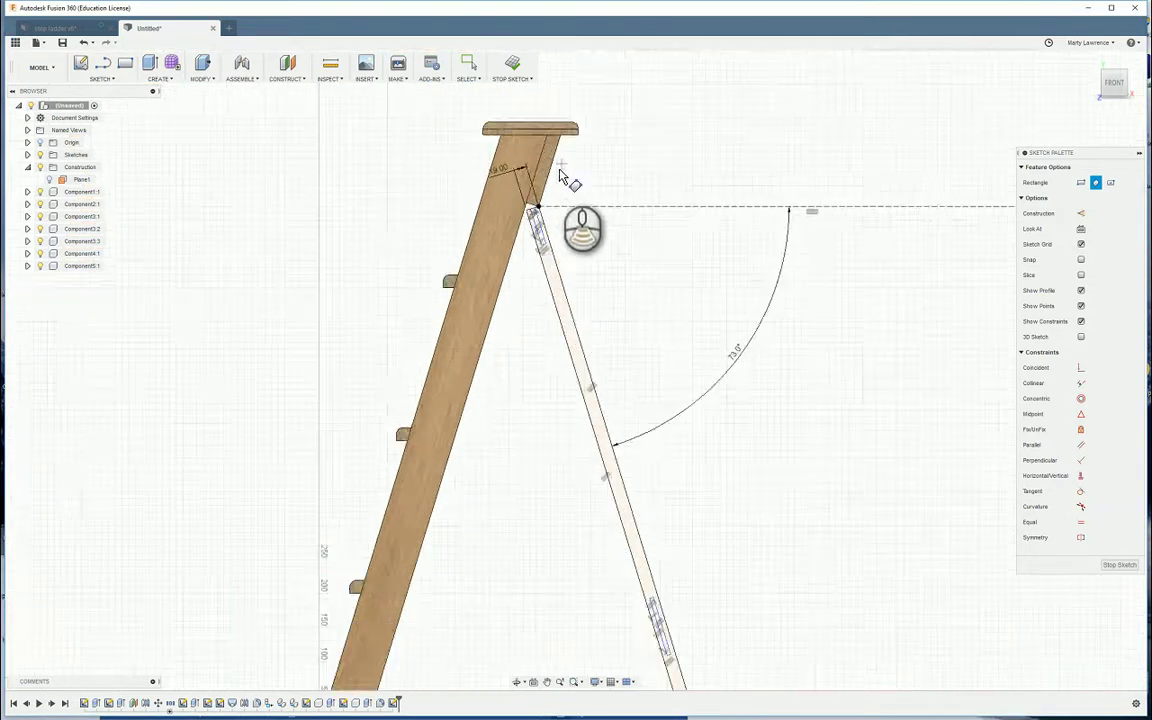
left_click(104, 78)
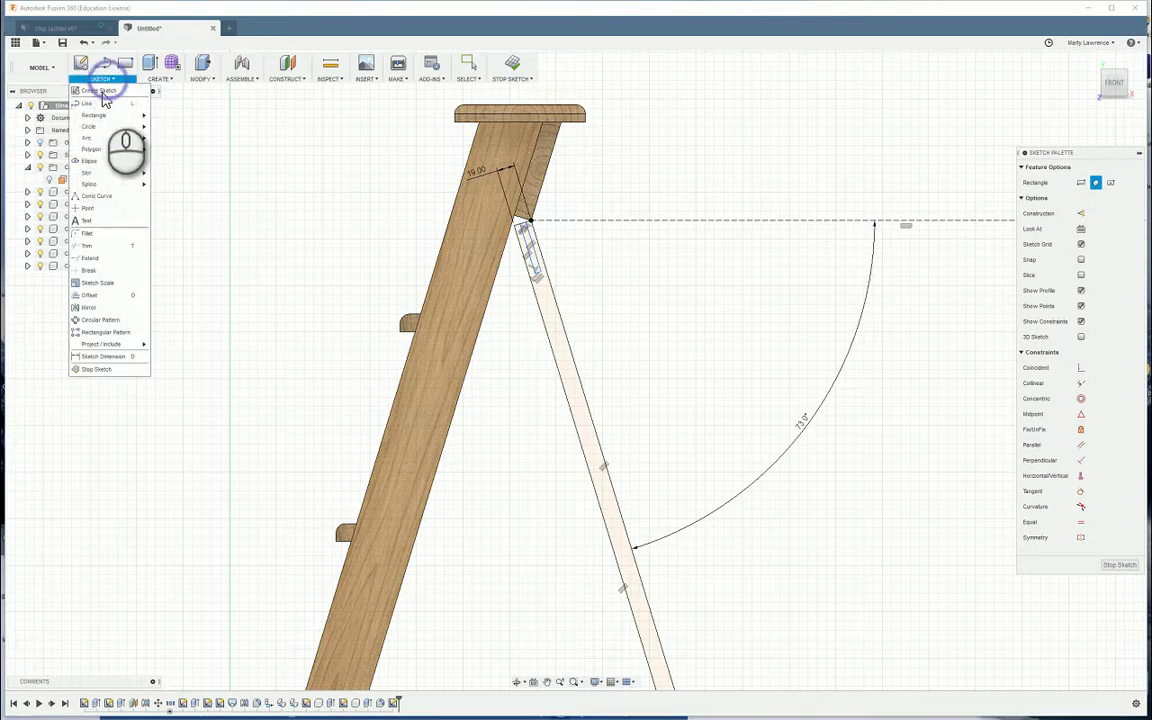
left_click(103, 356)
scroll(595, 268, "up", 3)
scroll(595, 268, "up", 1)
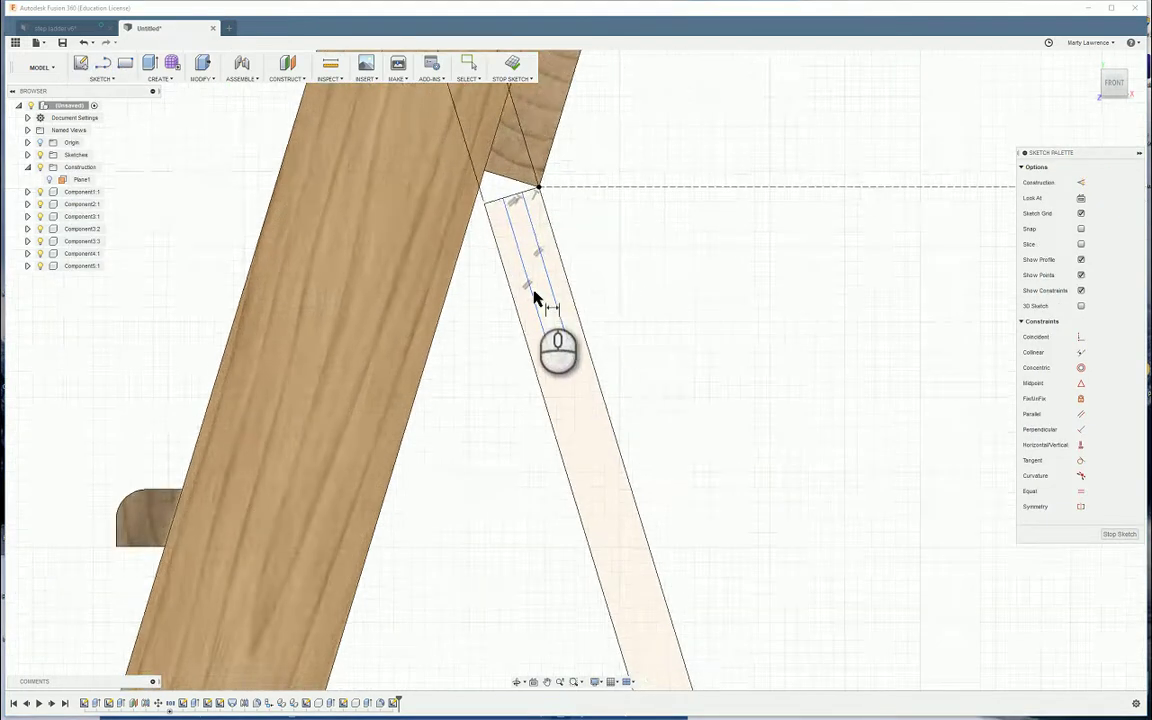
left_click(514, 193)
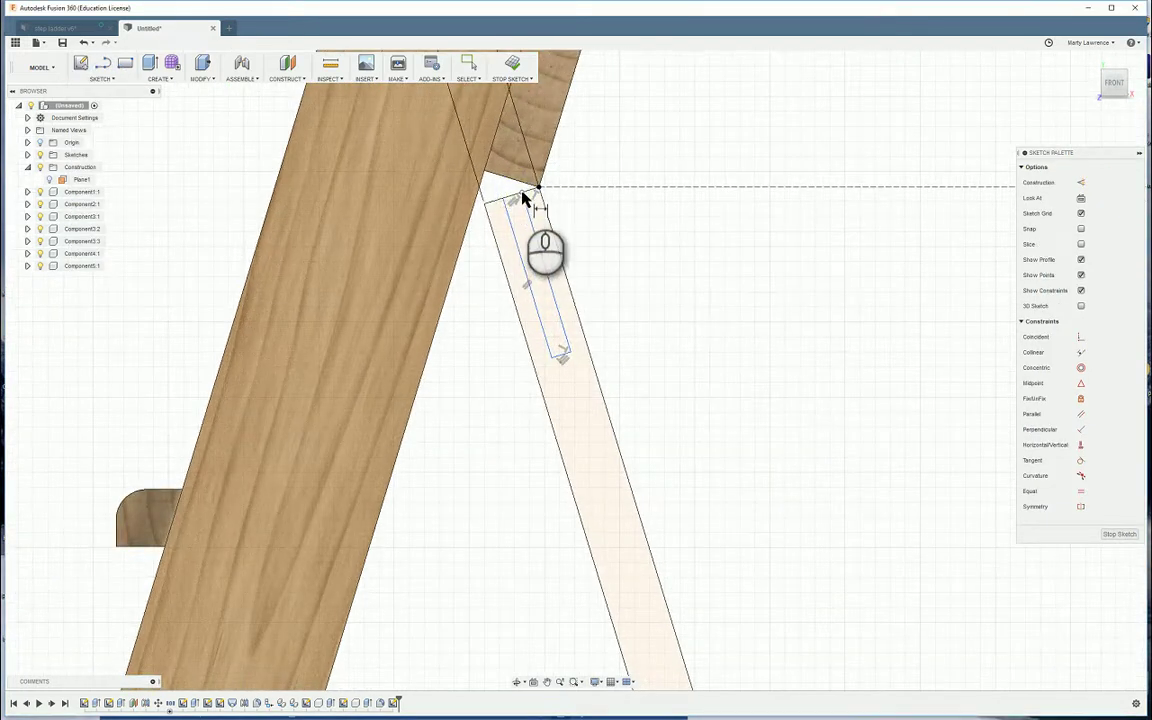
left_click(517, 197)
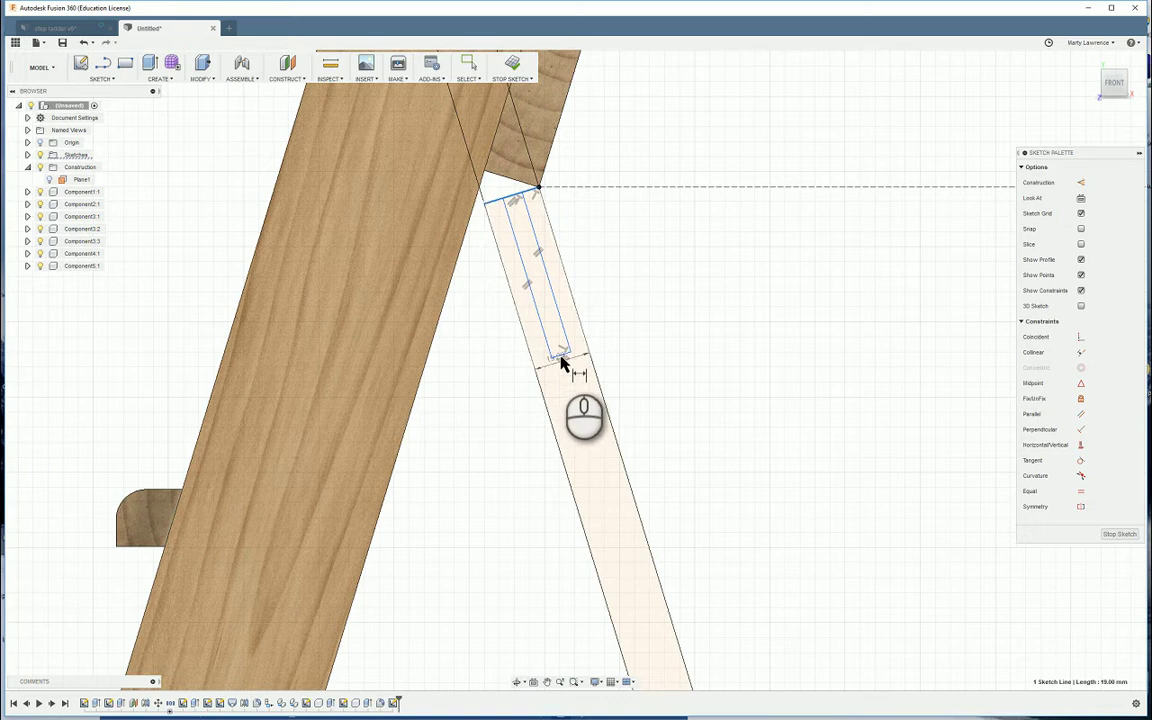
left_click(562, 358)
left_click(668, 314)
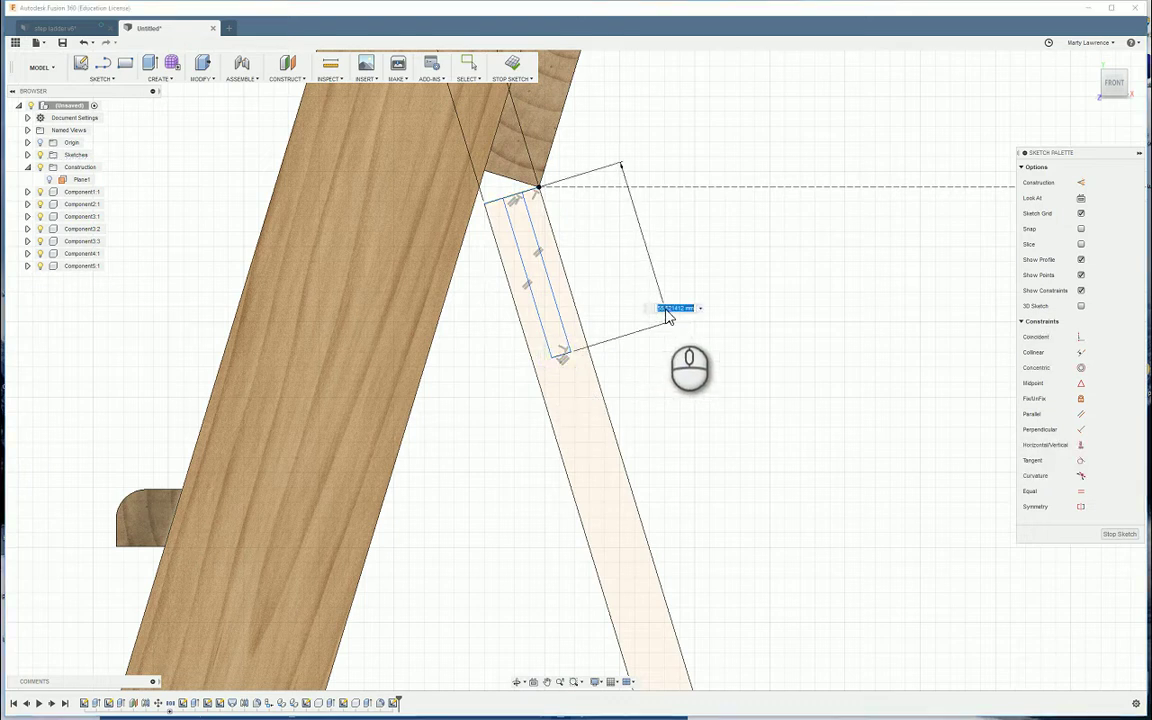
type("65")
key("Return")
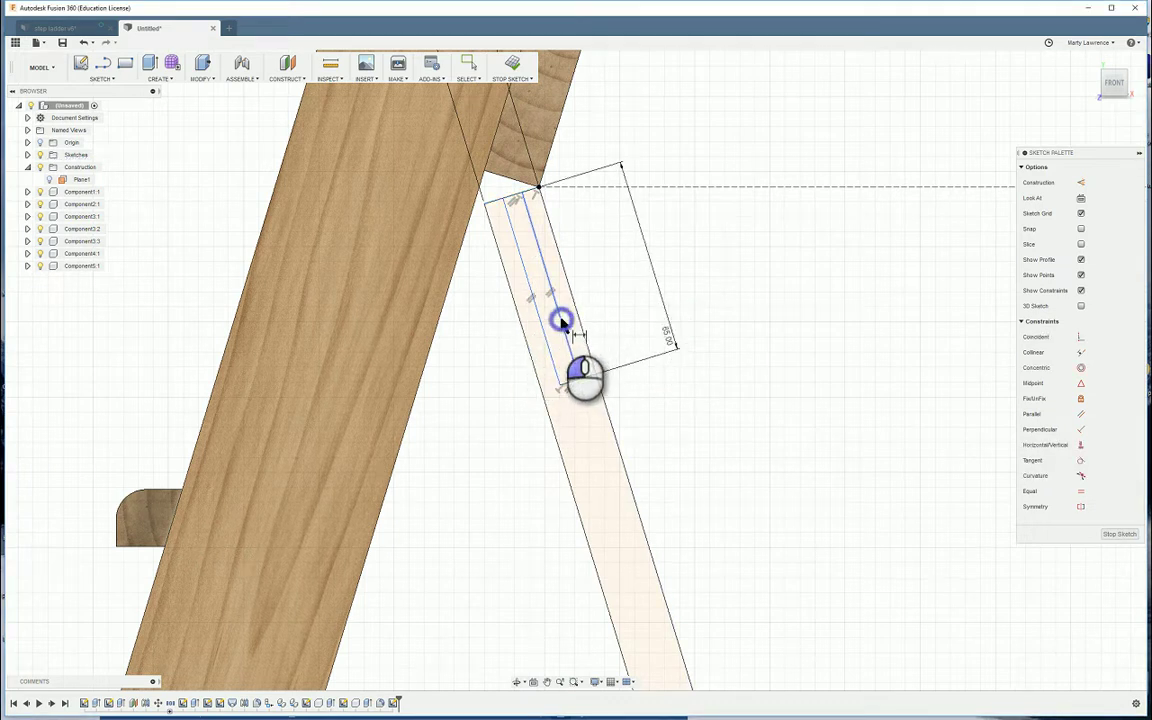
Dimension the upper rectangle's width as 6 mm and its distance from the rear leg's outer long edge as 6.5 mm
left_click(562, 320)
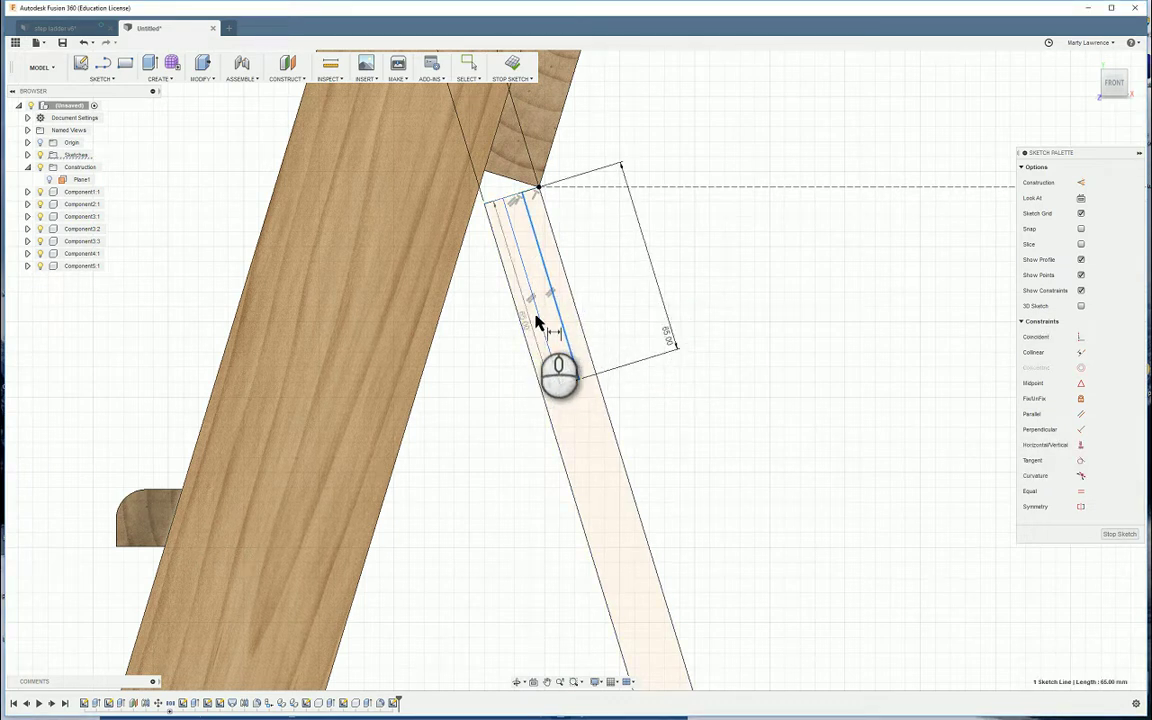
left_click(595, 432)
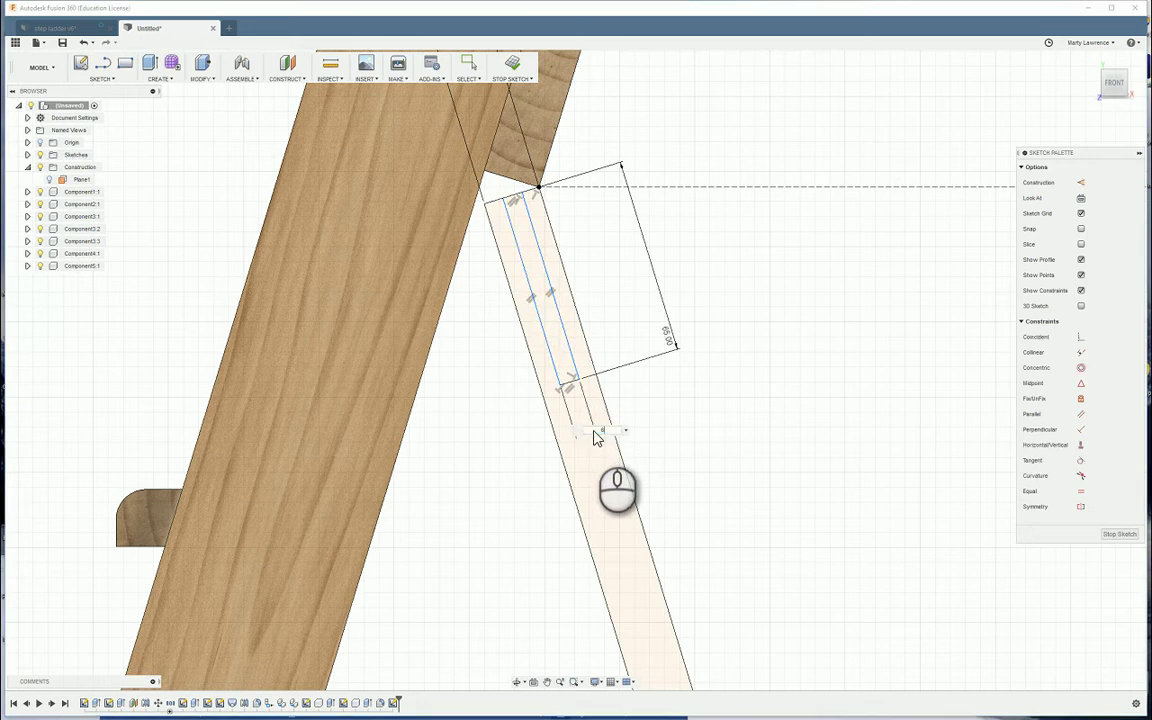
key("Return")
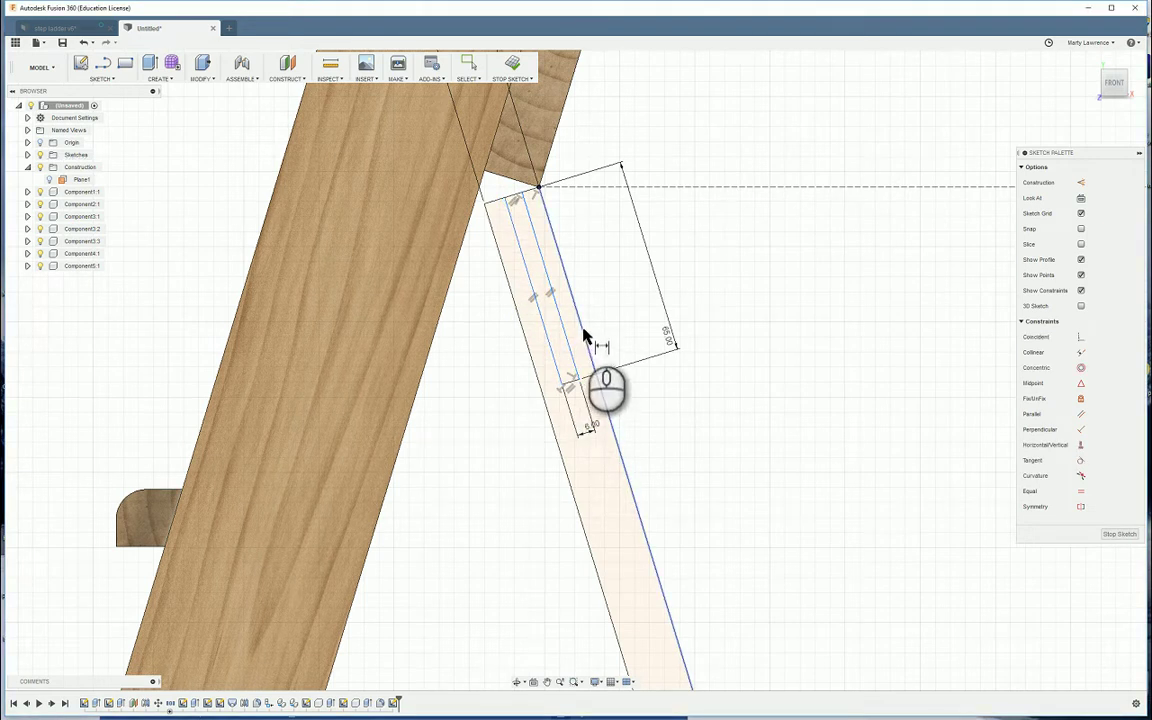
left_click(573, 334)
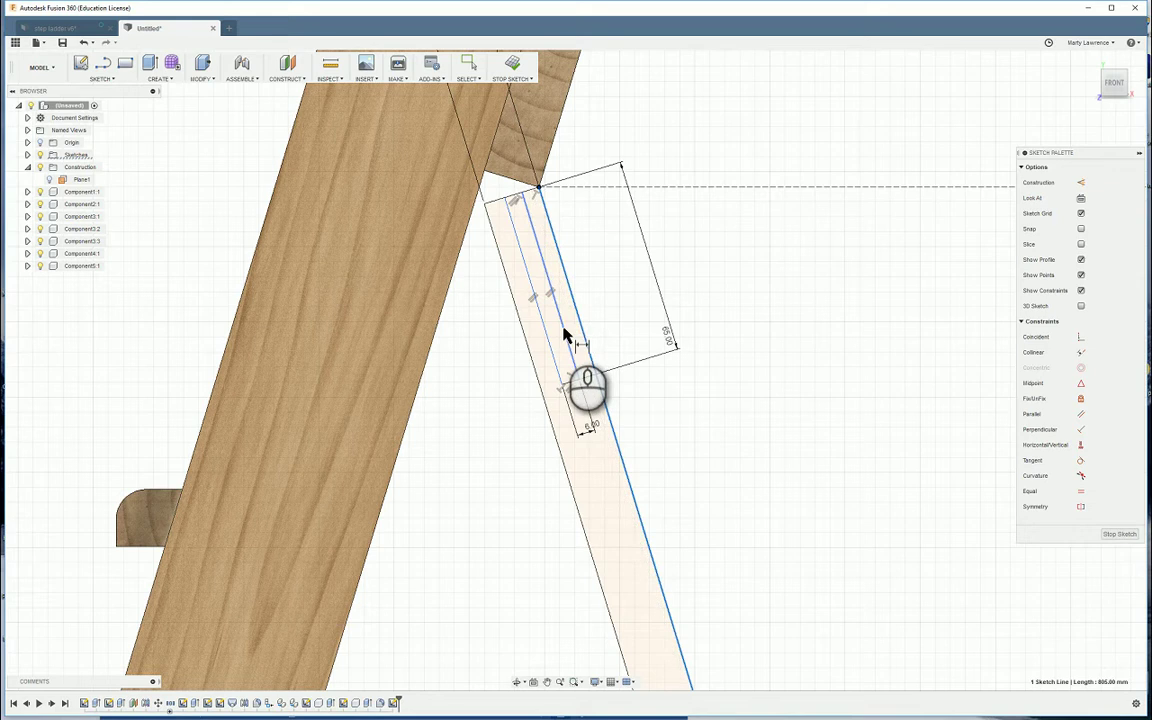
left_click(563, 331)
left_click(680, 433)
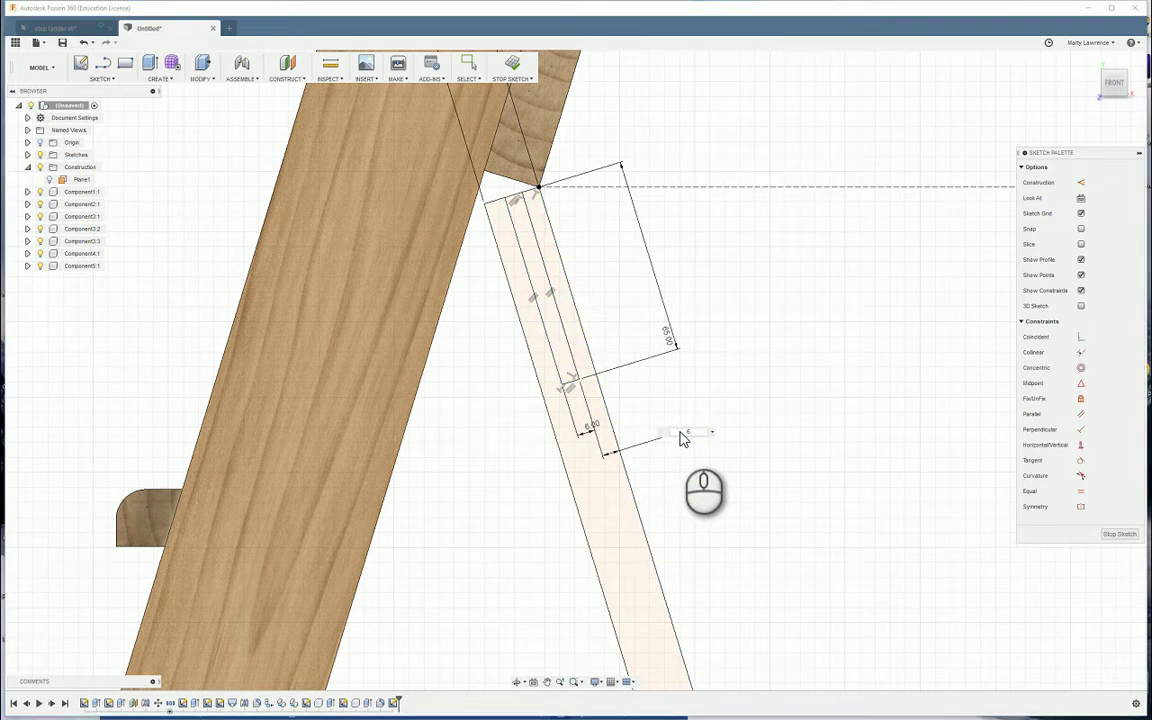
type("6.5")
key("Return")
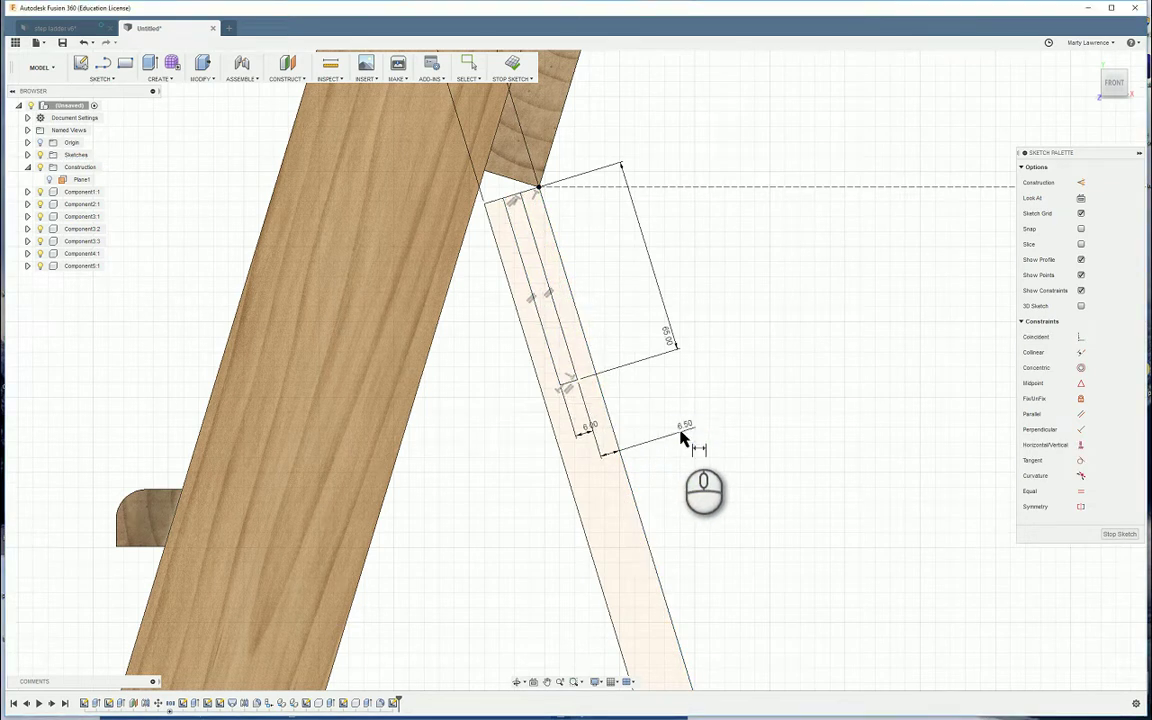
Dimension the distance between the lower rectangle's outer long side and the rear leg's outer edge as 6.5 mm
scroll(680, 438, "down", 4)
mouse_move(826, 660)
middle_mouse_down()
mouse_move(766, 404)
mouse_move(771, 514)
mouse_move(802, 607)
mouse_move(678, 216)
mouse_move(669, 291)
mouse_move(630, 247)
mouse_move(603, 252)
middle_mouse_up()
left_click(604, 251)
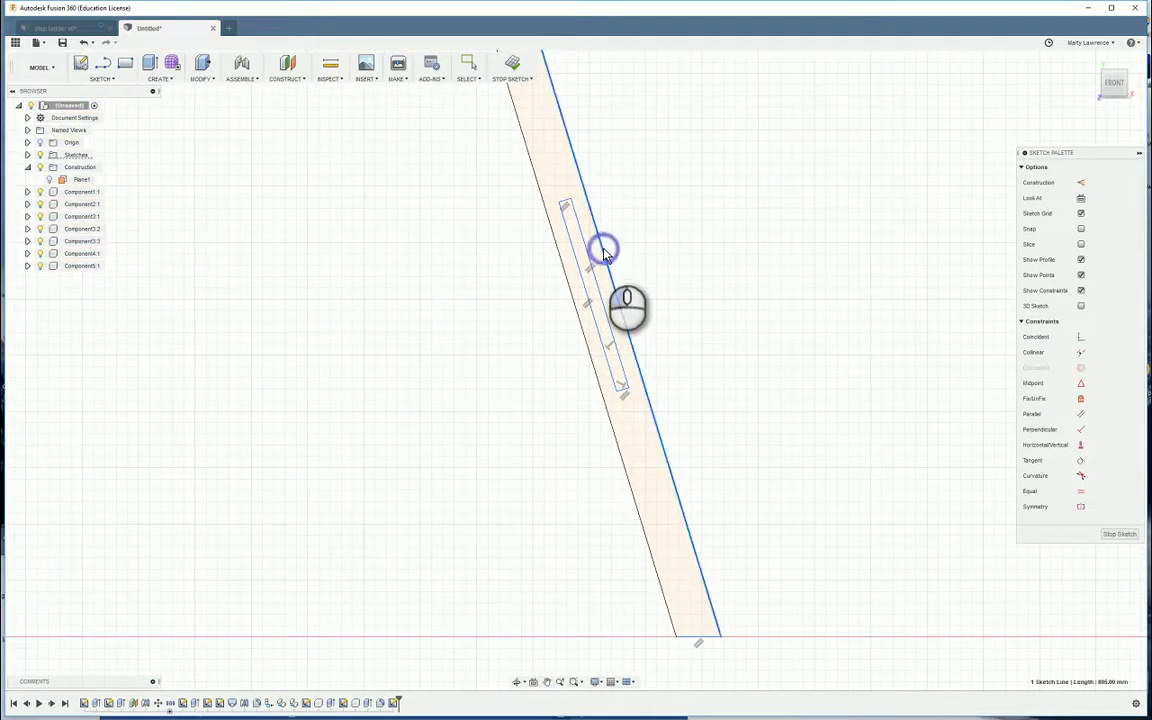
left_click(590, 262)
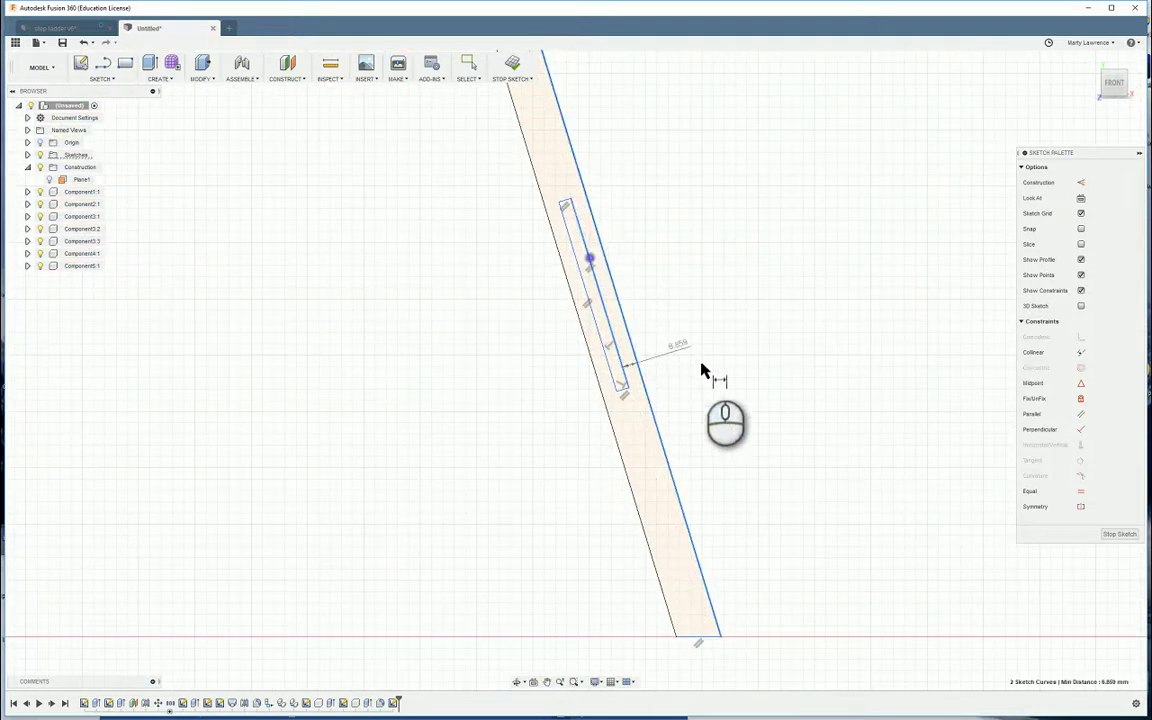
left_click(707, 372)
type("8")
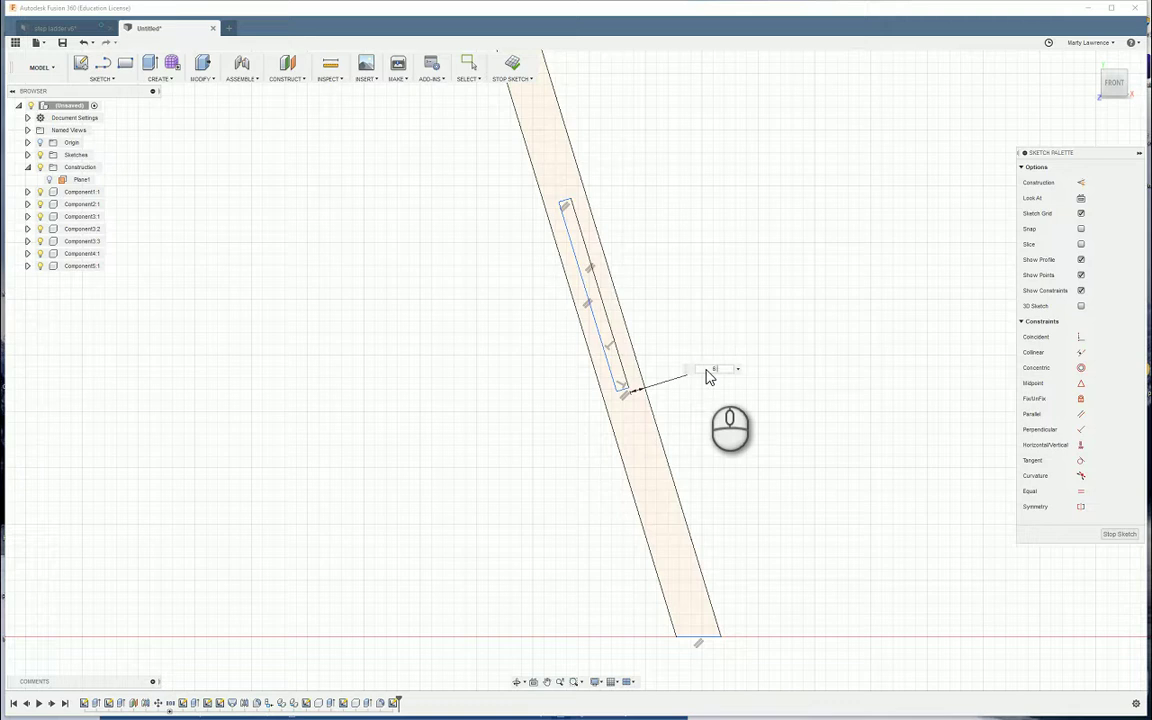
type(".5")
key("Return")
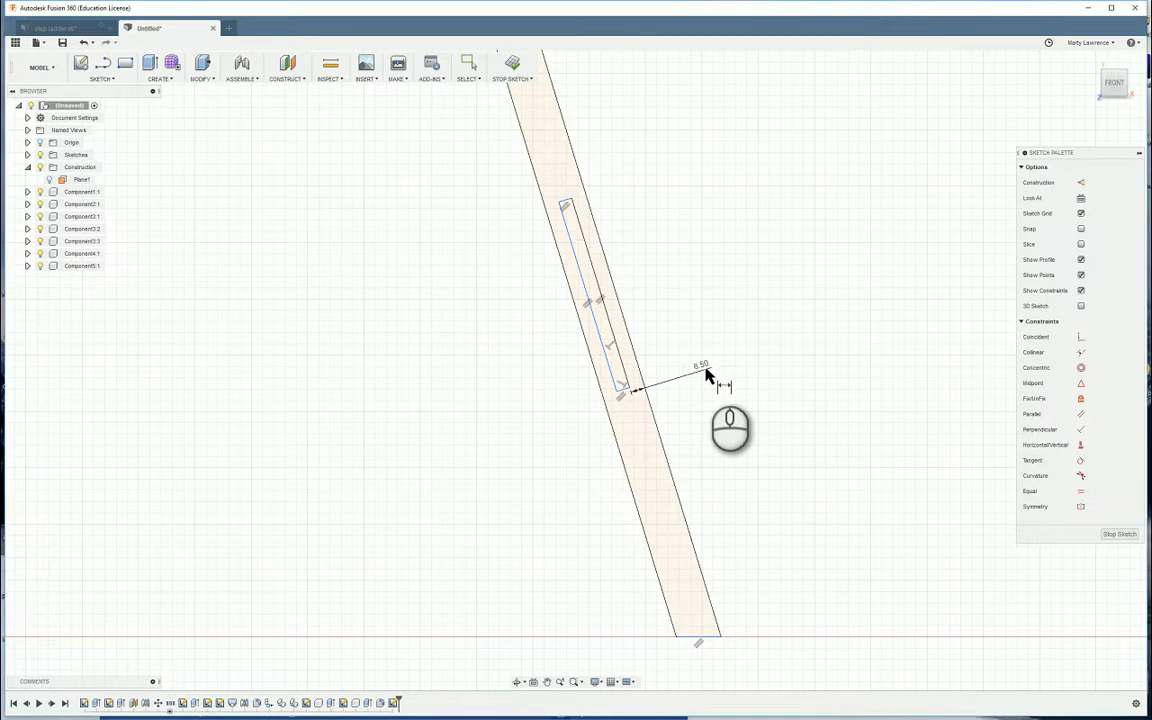
Dimension the lower rectangle as 6 mm wide and 65 mm long
left_click(592, 258)
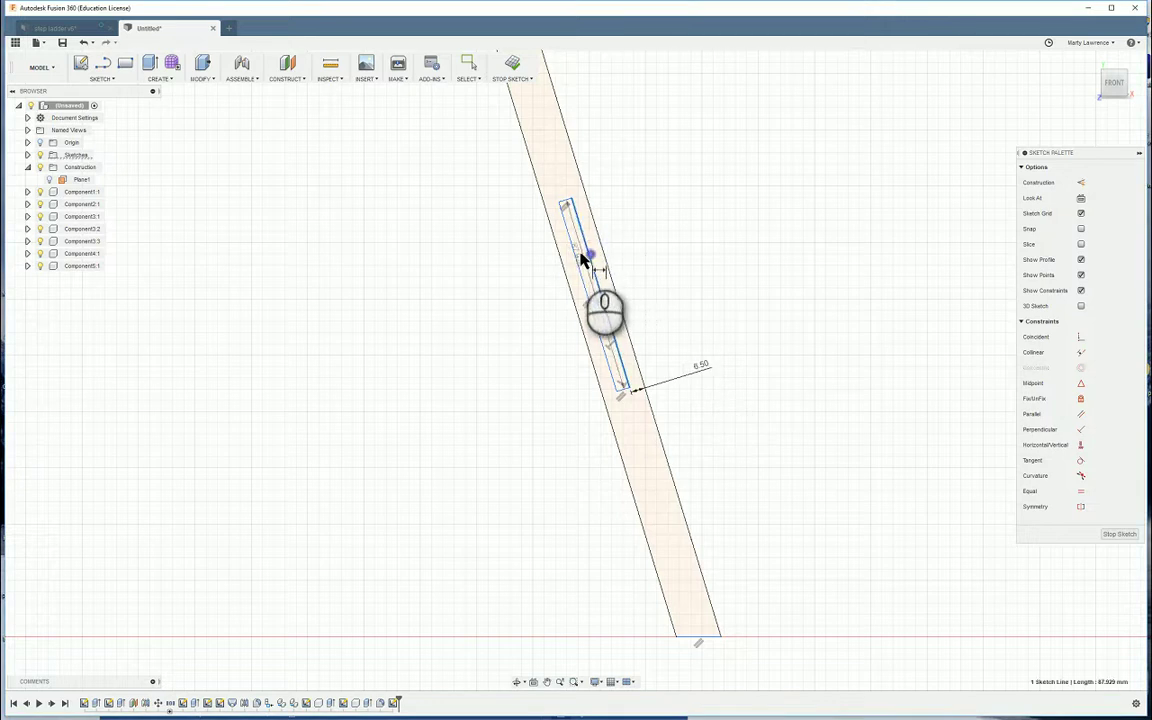
left_click(636, 434)
key("Return")
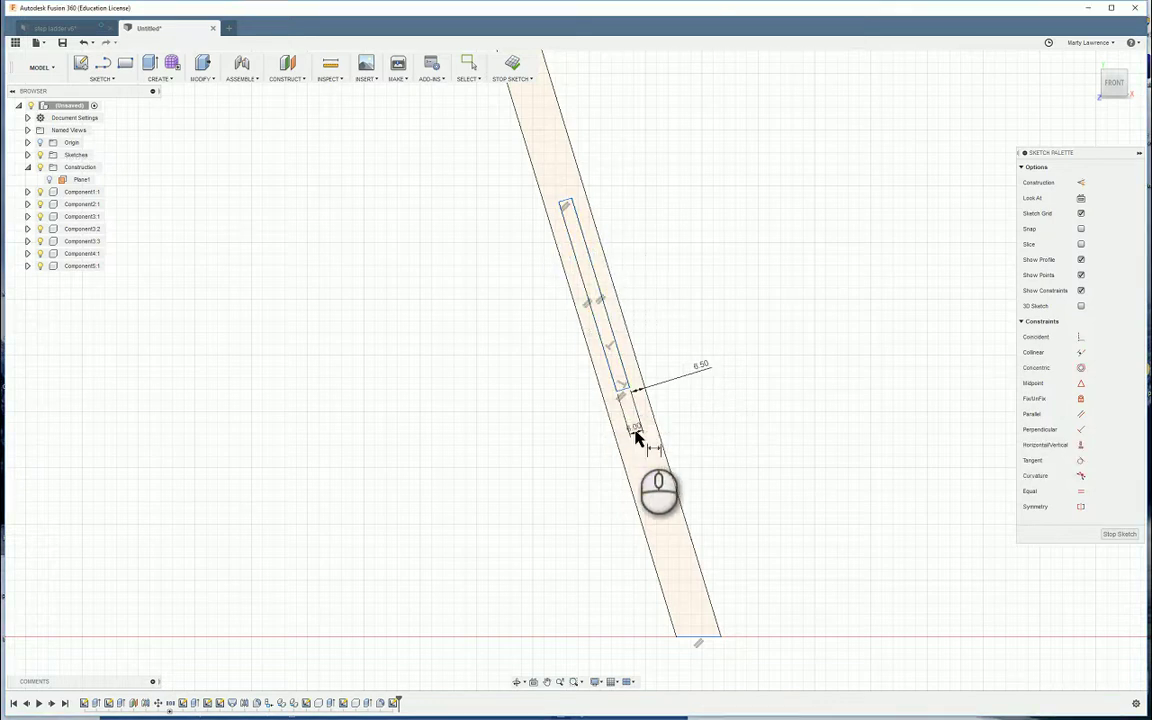
left_click(566, 205)
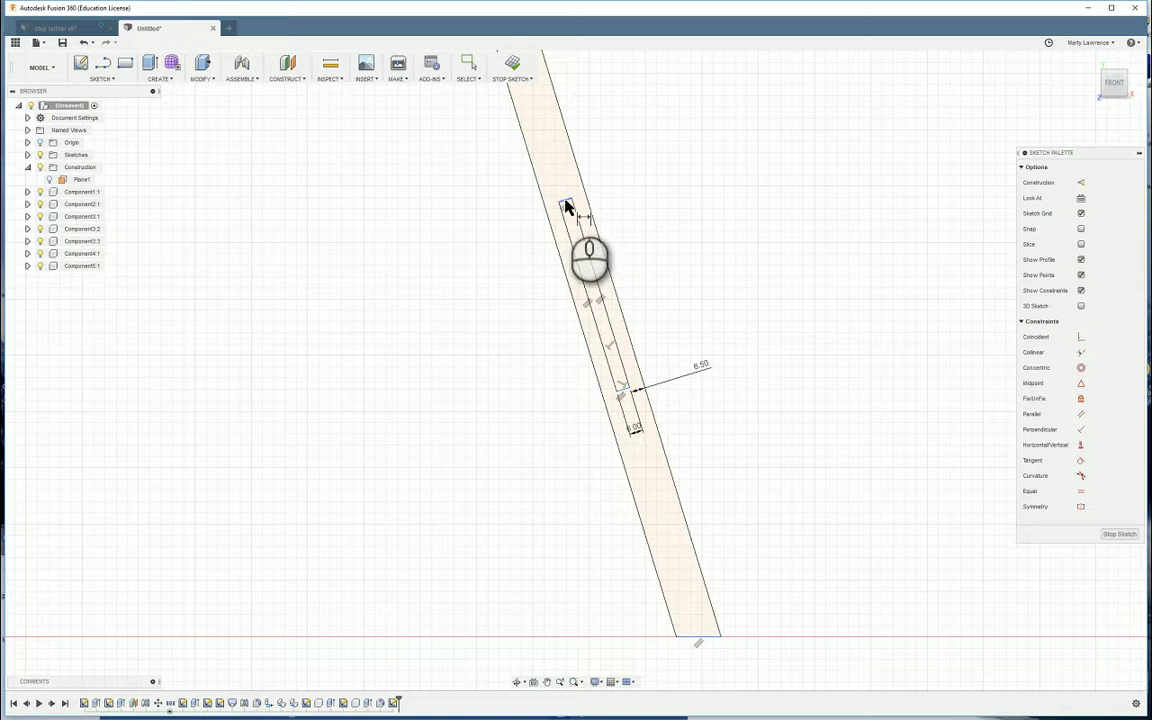
left_click(621, 385)
left_click(621, 386)
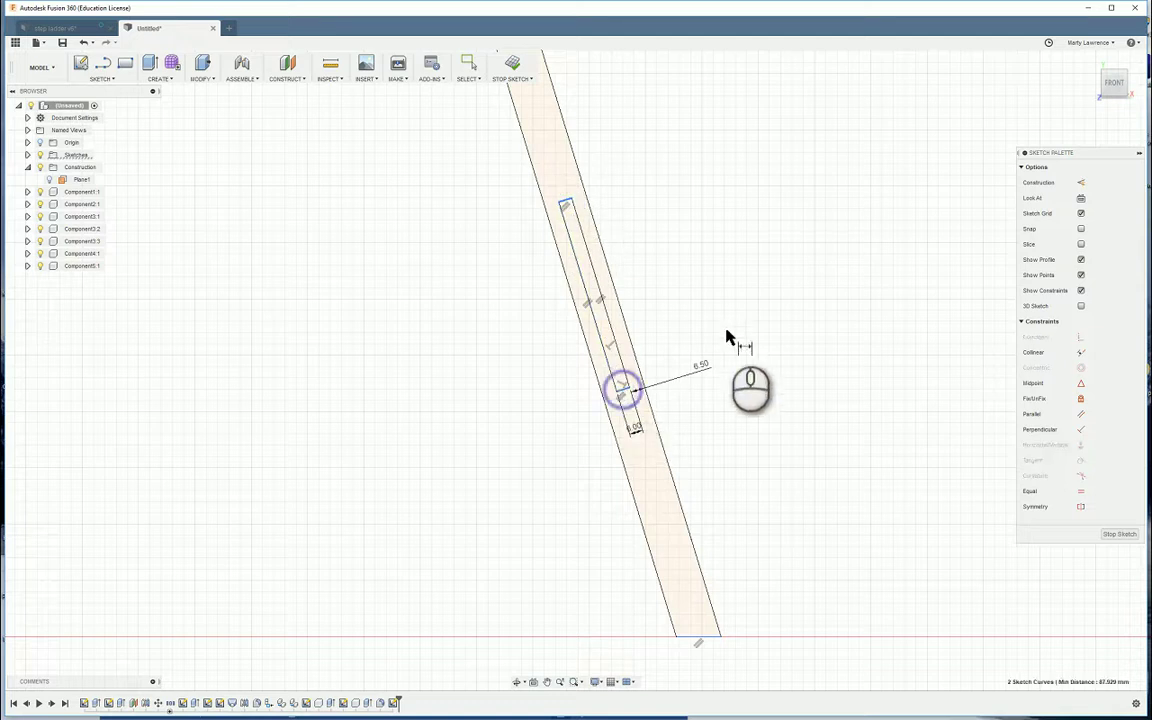
left_click(730, 326)
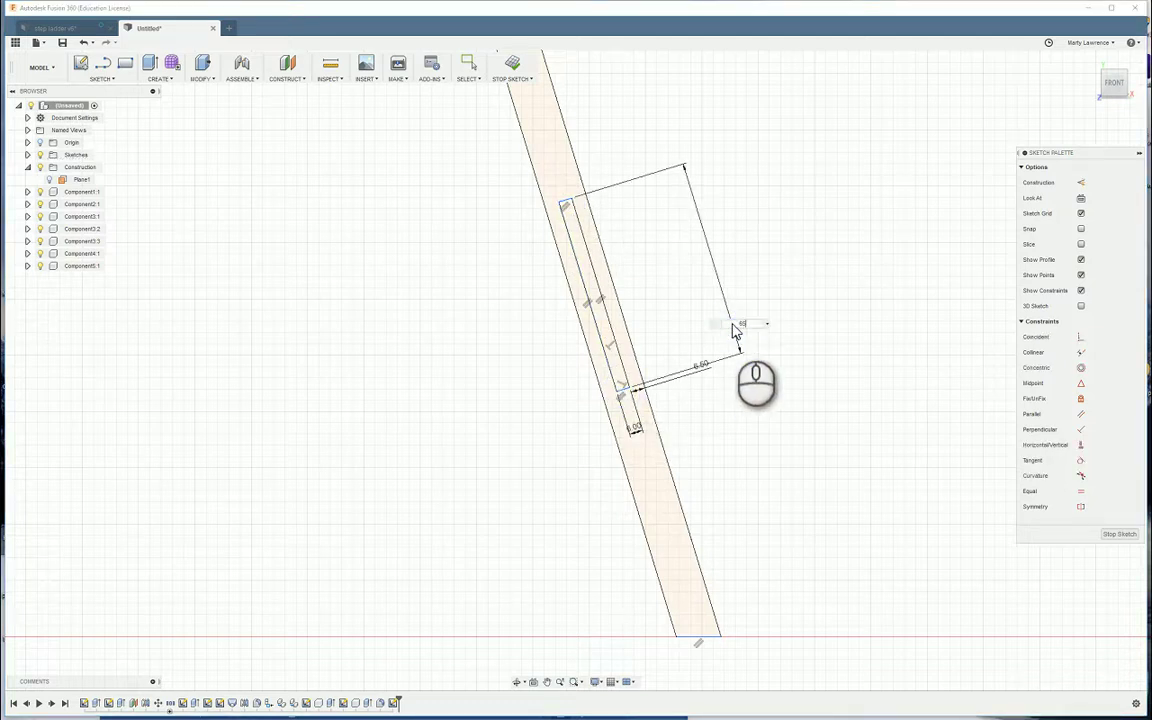
key("Return")
Dimension the distance from the lower rectangle's bottom edge to the rear leg's outer foot corner as 200 mm and finish the sketch
middle_click_drag(771, 429, 663, 134)
scroll(712, 215, "up", 2)
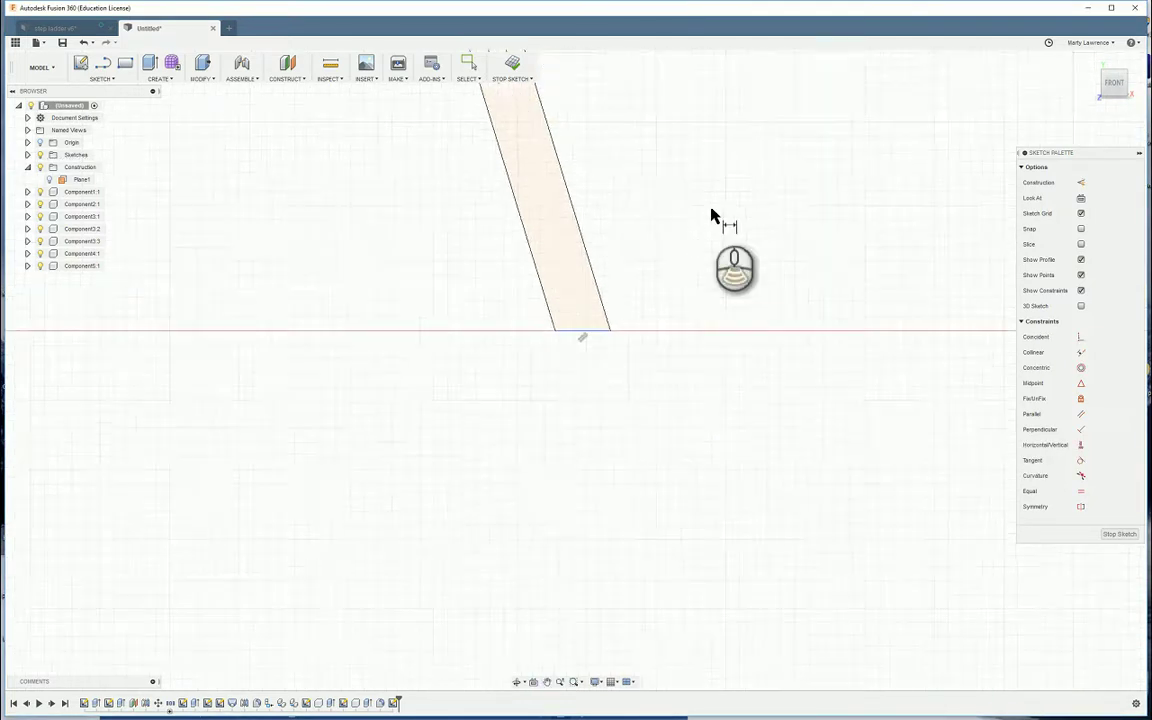
scroll(712, 215, "down", 3)
scroll(617, 162, "up", 4)
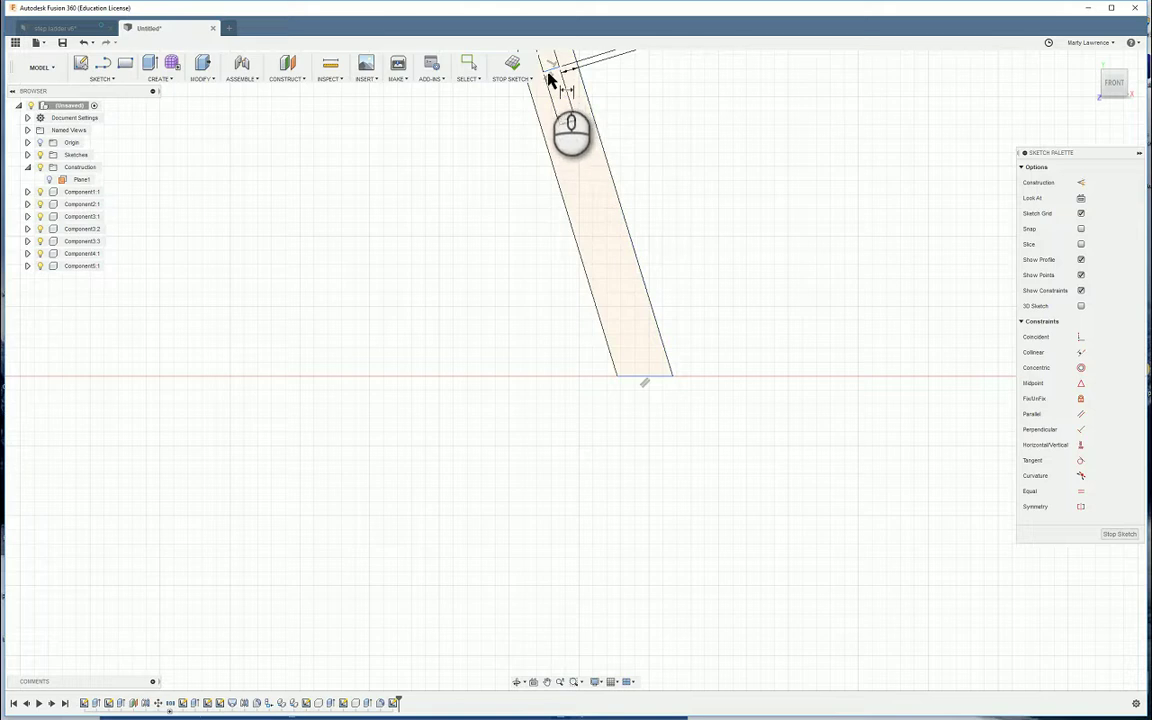
scroll(578, 122, "down", 3)
middle_click_drag(575, 110, 603, 280)
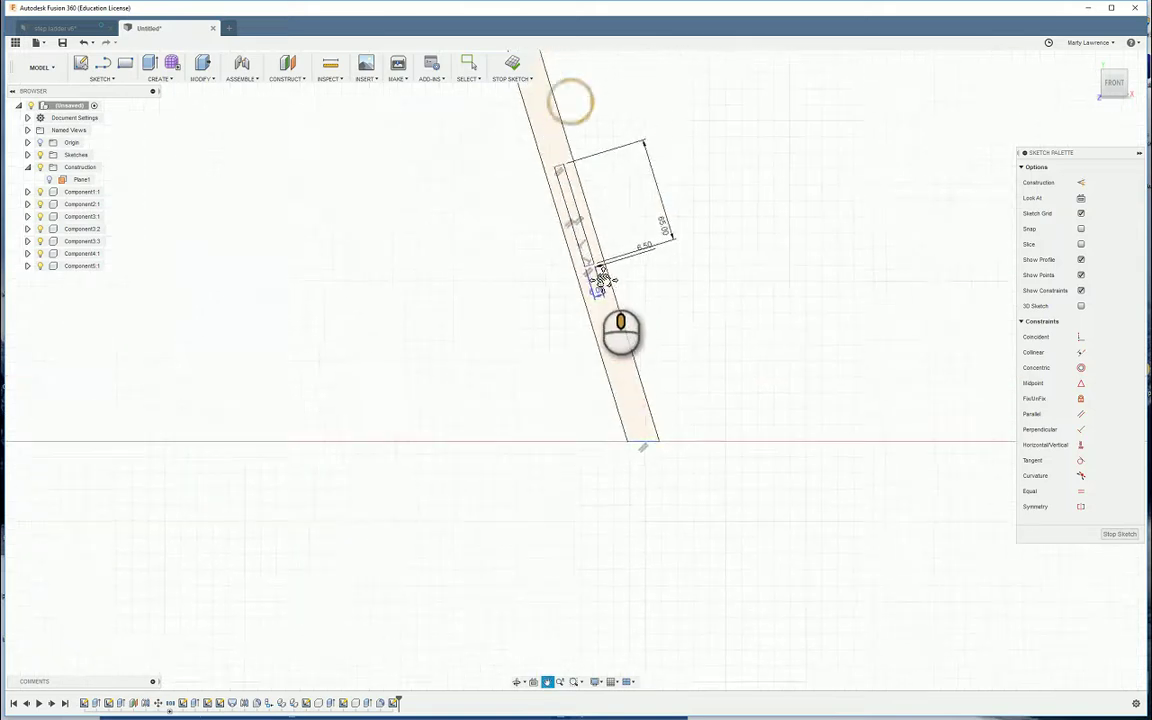
scroll(598, 285, "down", 1)
scroll(596, 290, "up", 3)
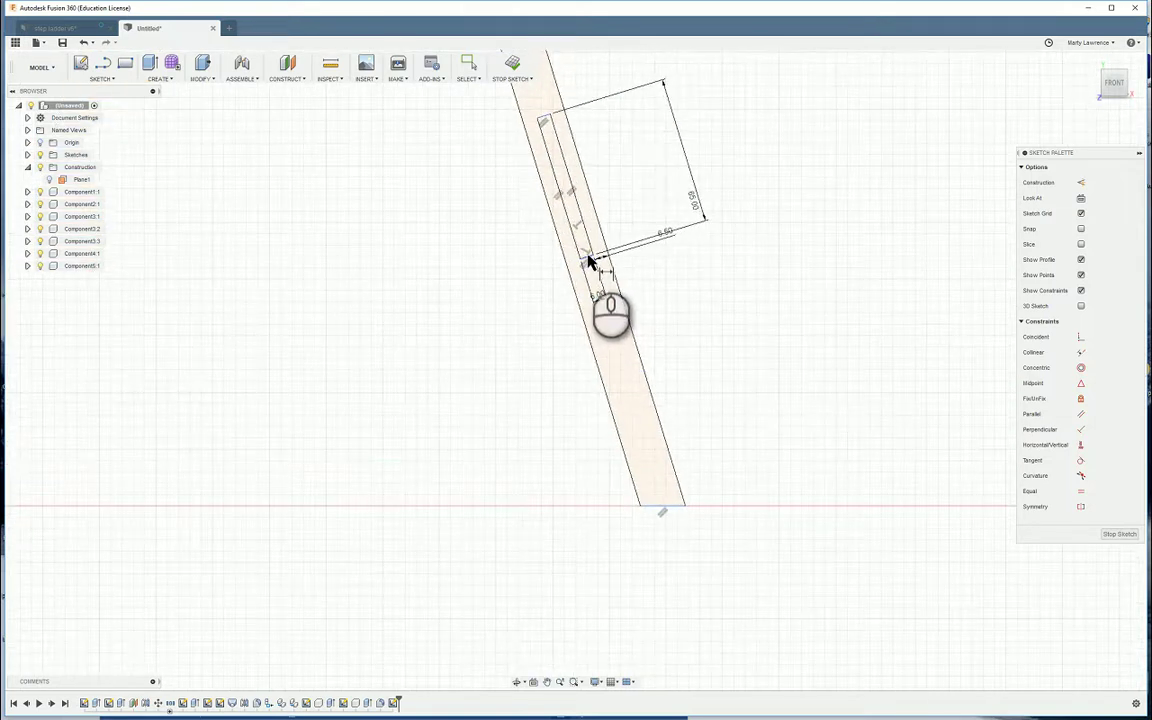
left_click(686, 508)
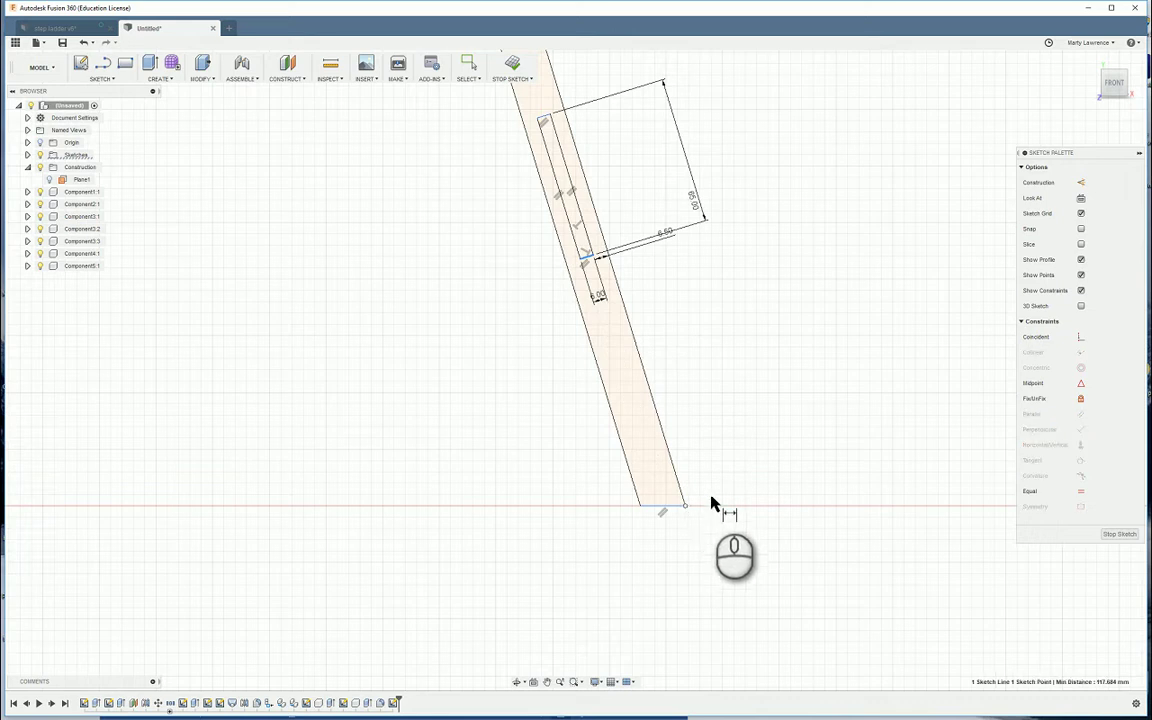
left_click(806, 470)
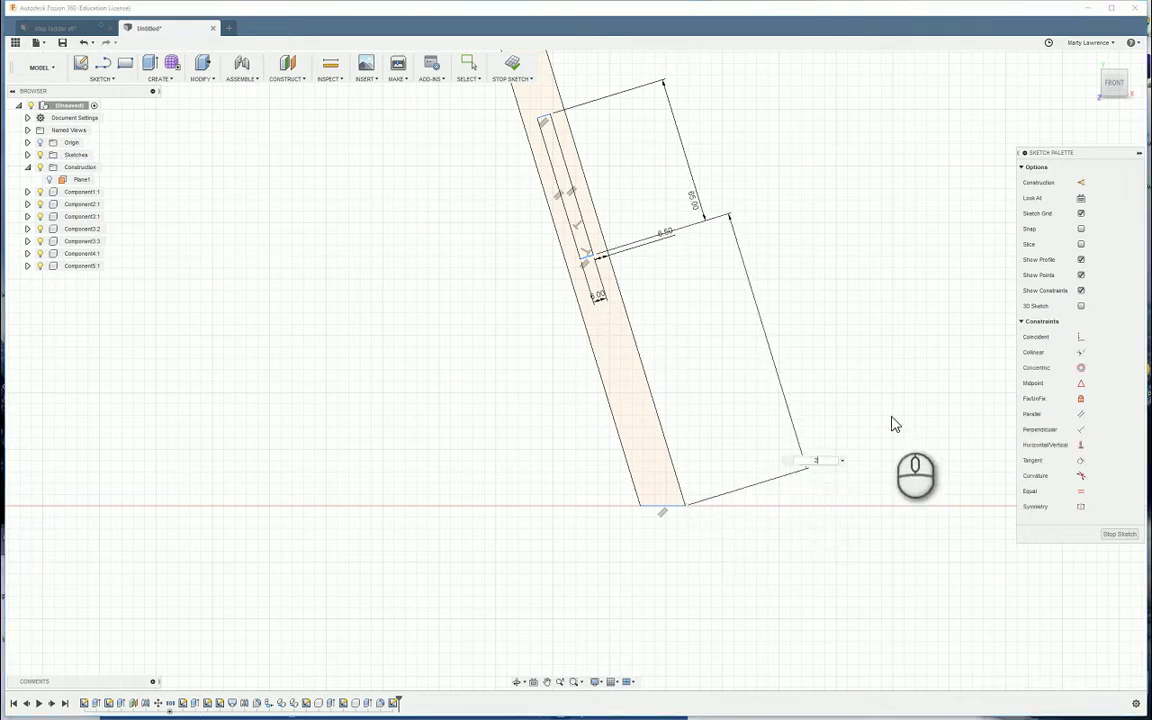
key("Return")
scroll(893, 422, "down", 5)
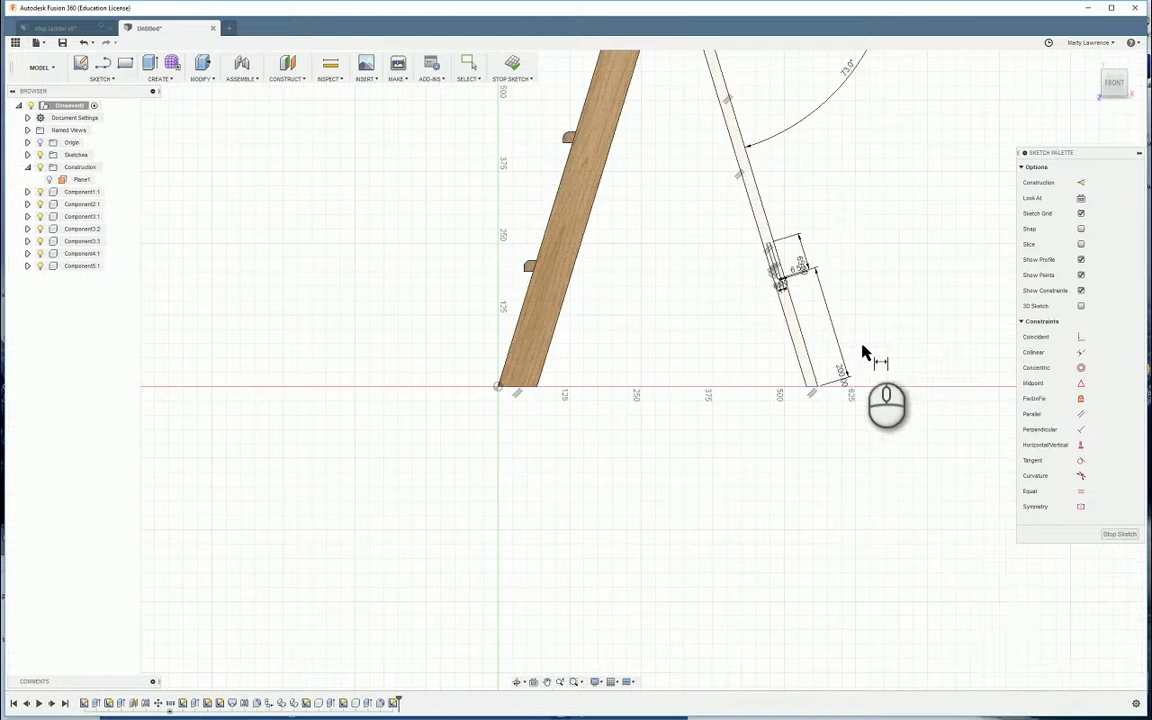
scroll(882, 249, "down", 2)
mouse_move(882, 249)
middle_mouse_down()
mouse_move(766, 334)
mouse_move(771, 375)
middle_mouse_up()
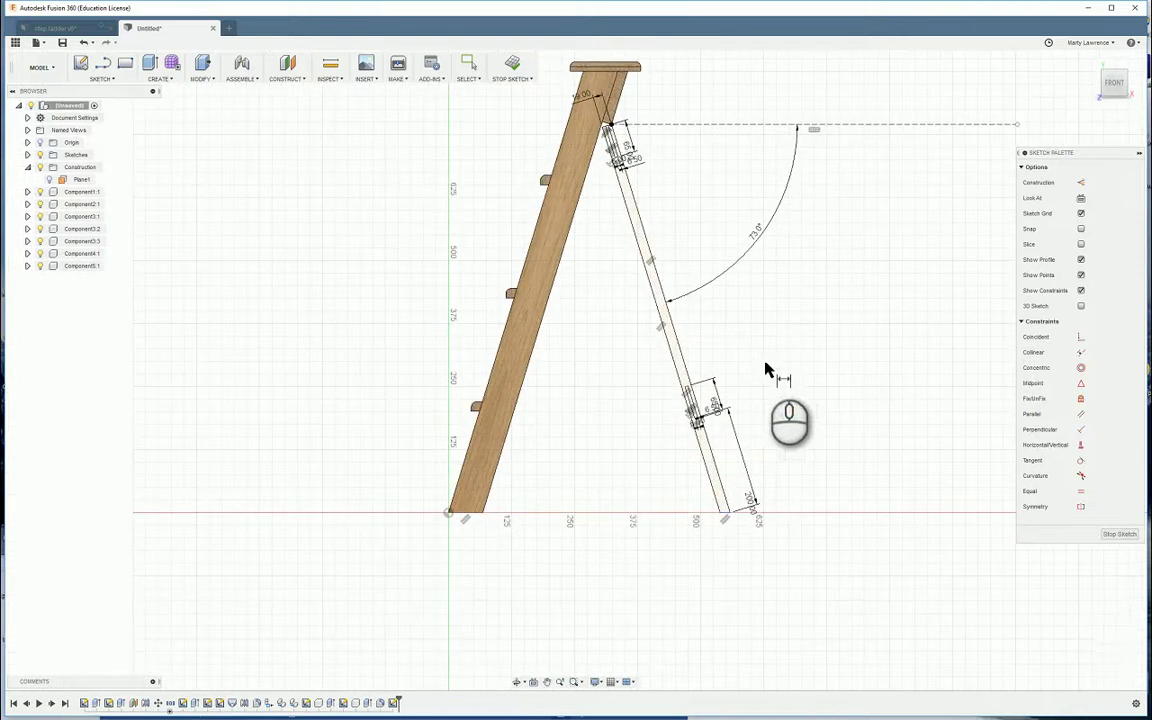
left_click(1120, 536)
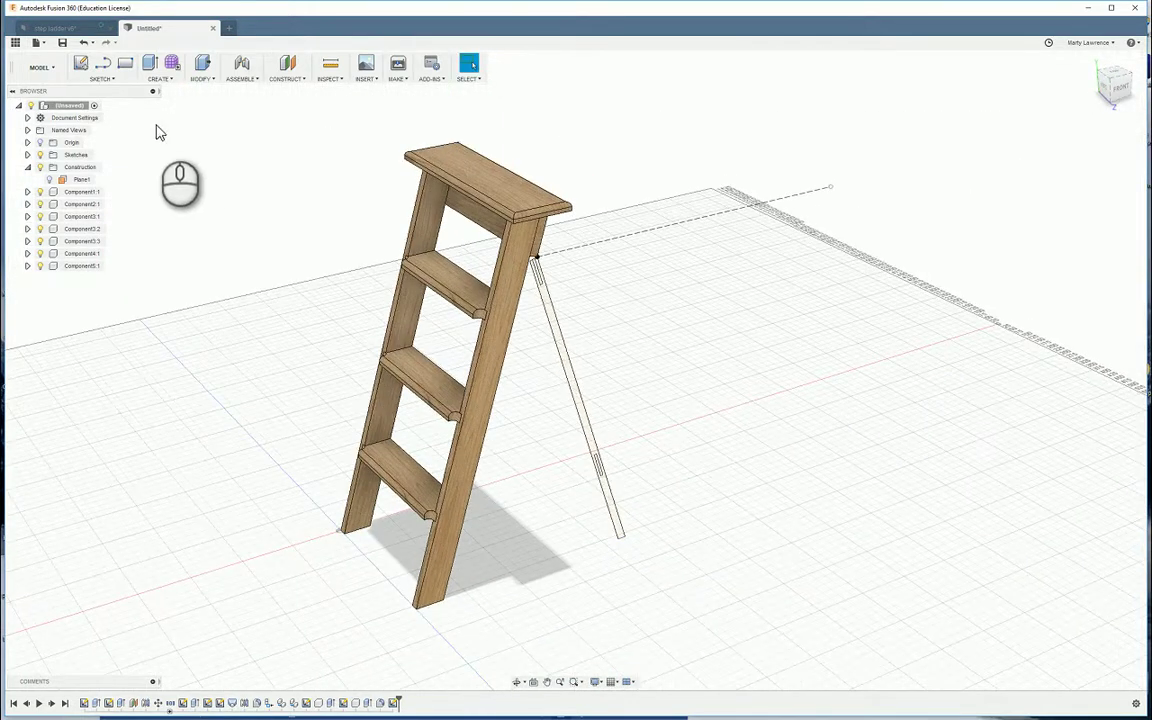
Extrude the rear leg profile, leaving out the two rail rectangles, in the negative direction towards the ladder's inside as a new body
left_click(149, 64)
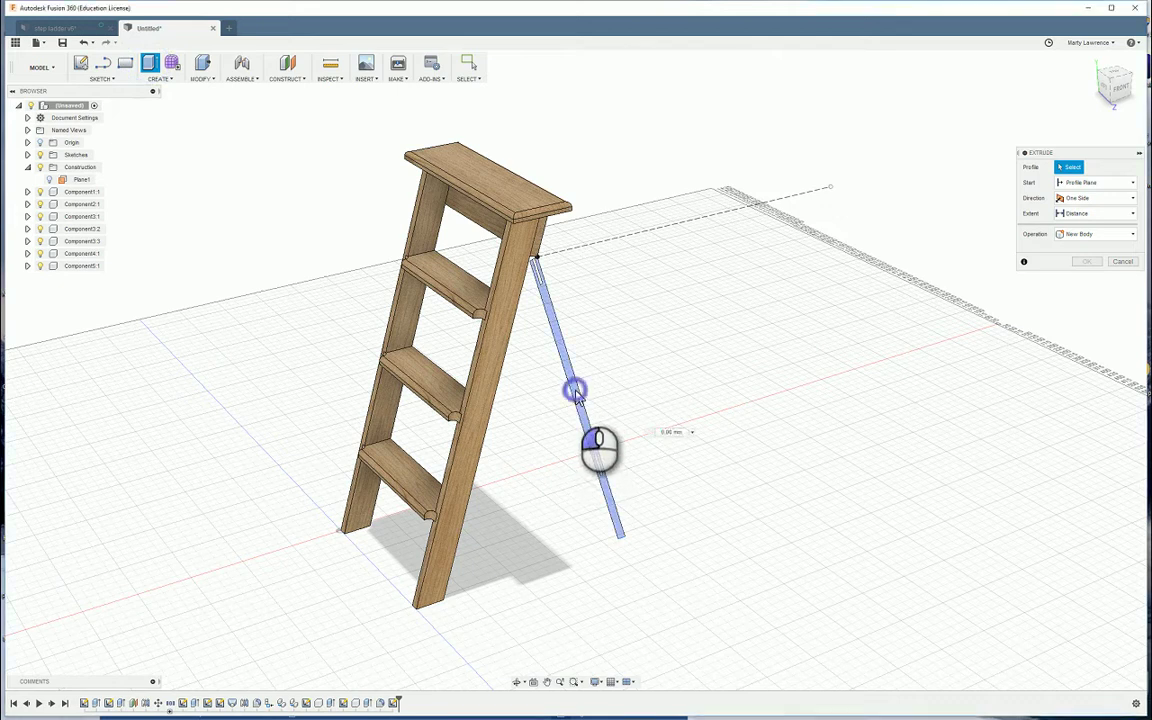
left_click(577, 395)
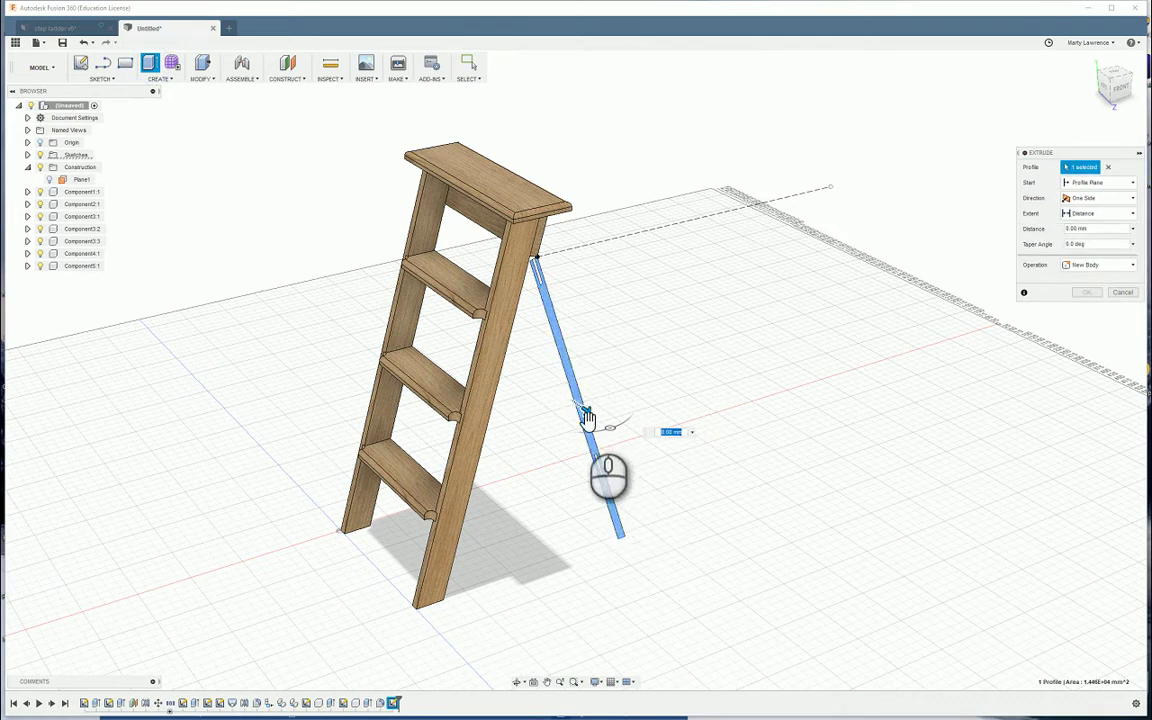
left_click_drag(588, 414, 563, 393)
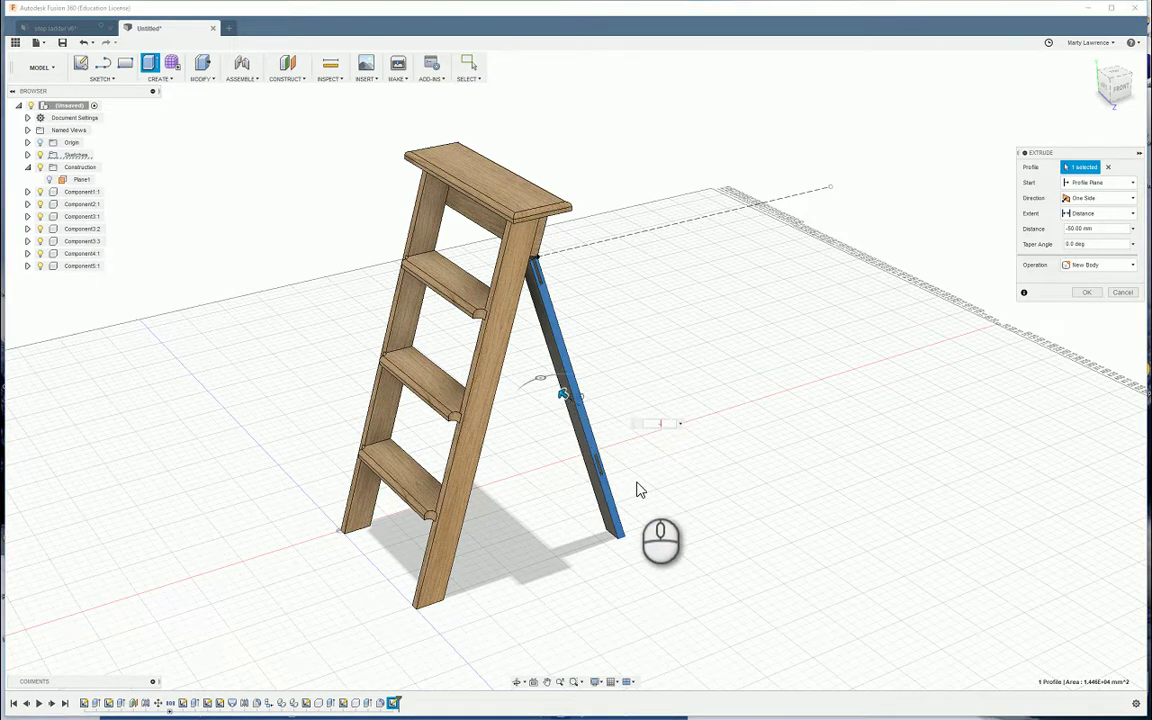
key("Return")
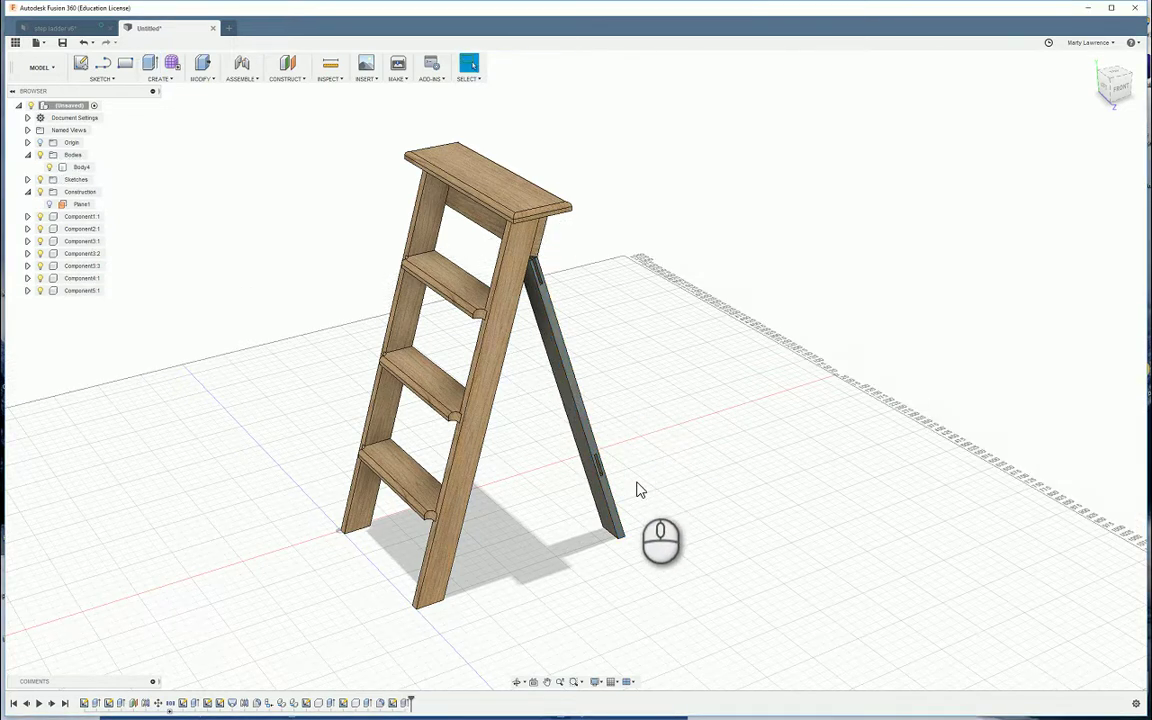
Create a component from the extruded rear leg body
middle_click_drag(660, 447, 204, 319, "shift")
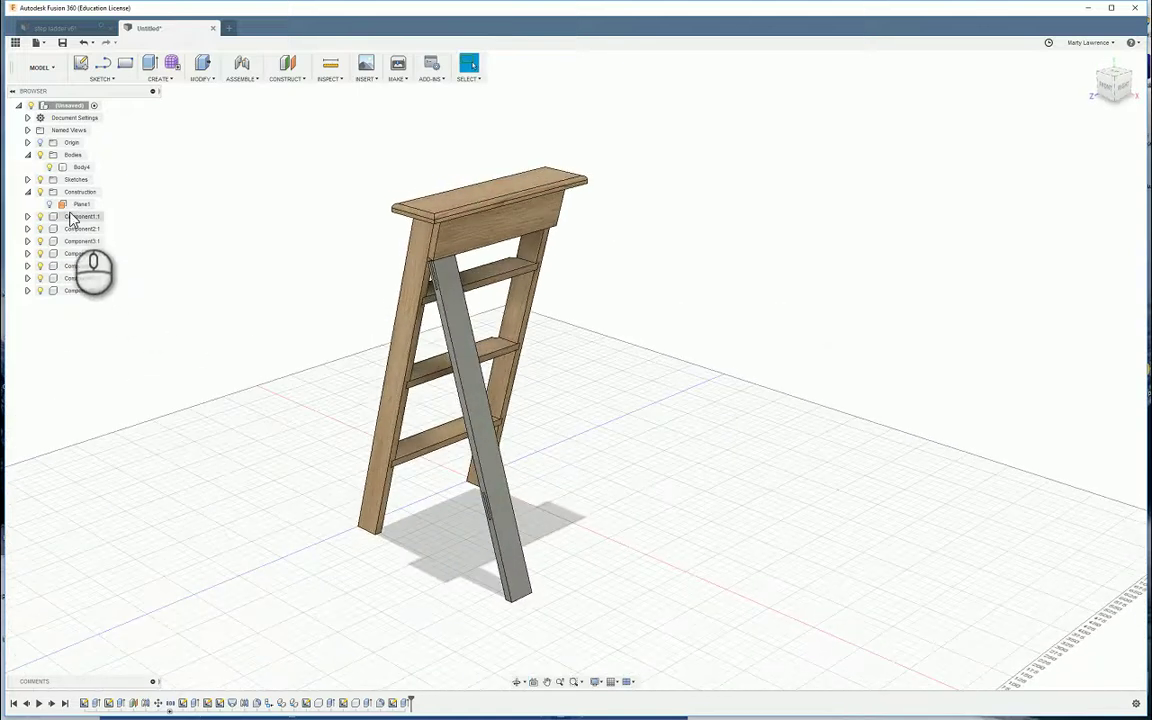
right_click(72, 166)
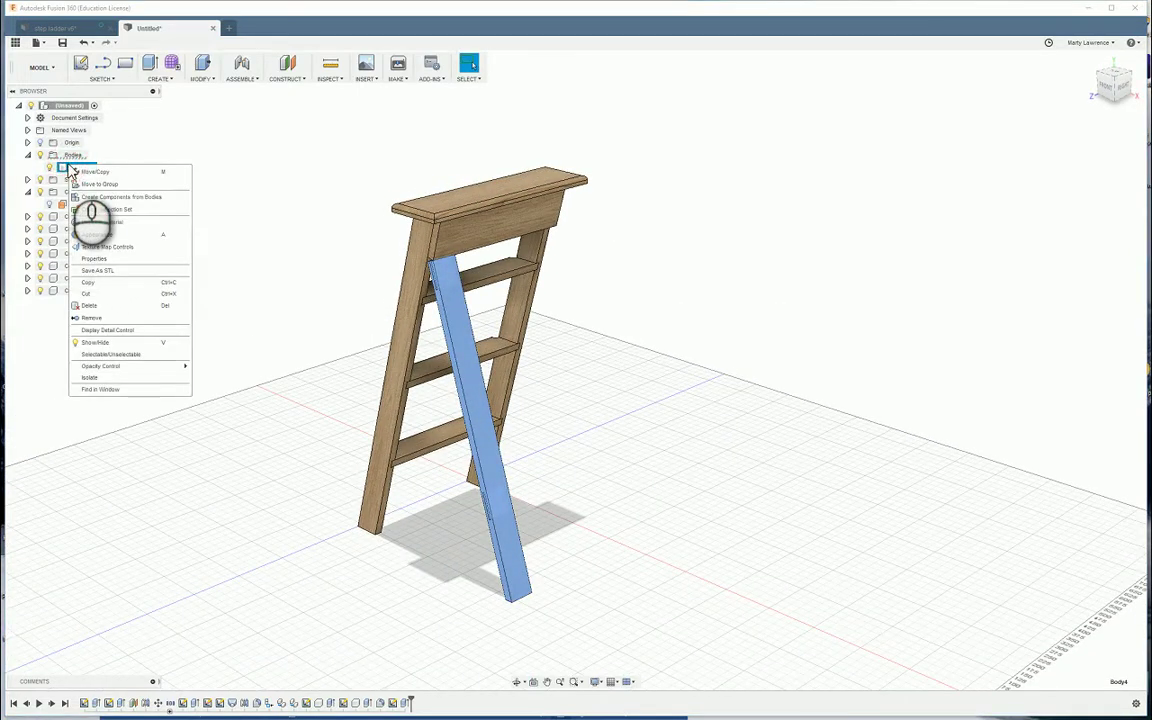
left_click(93, 198)
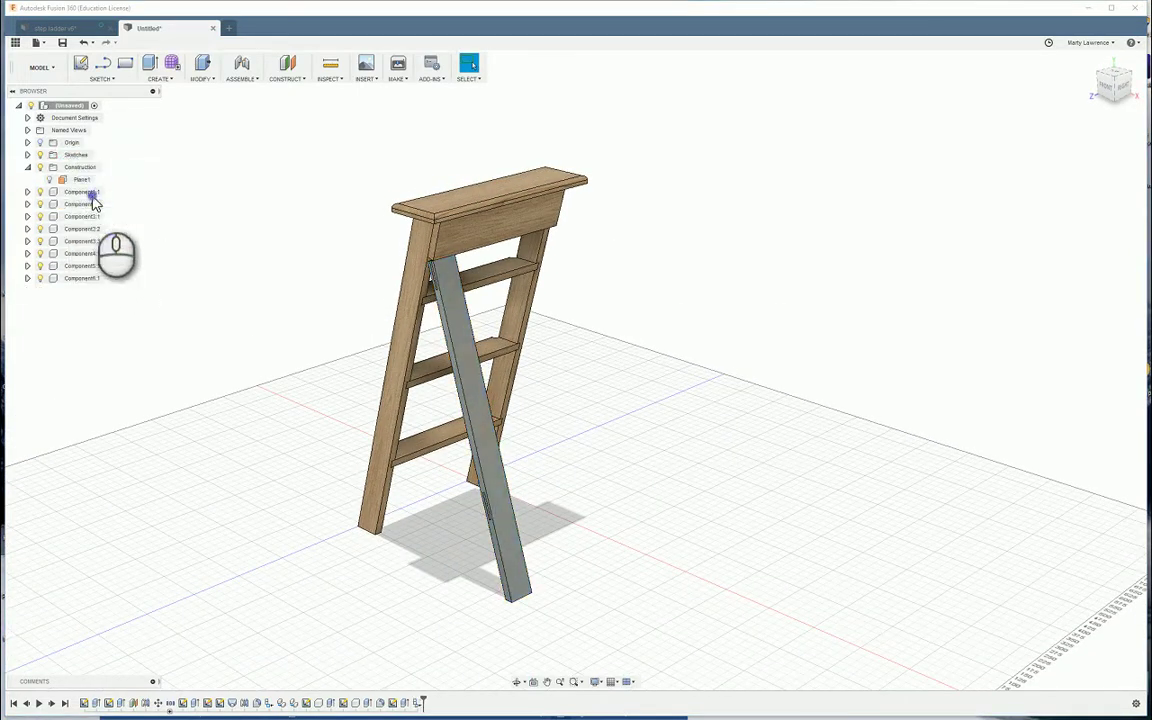
Apply the wood appearance already used in this design to the new rear leg
left_click(204, 80)
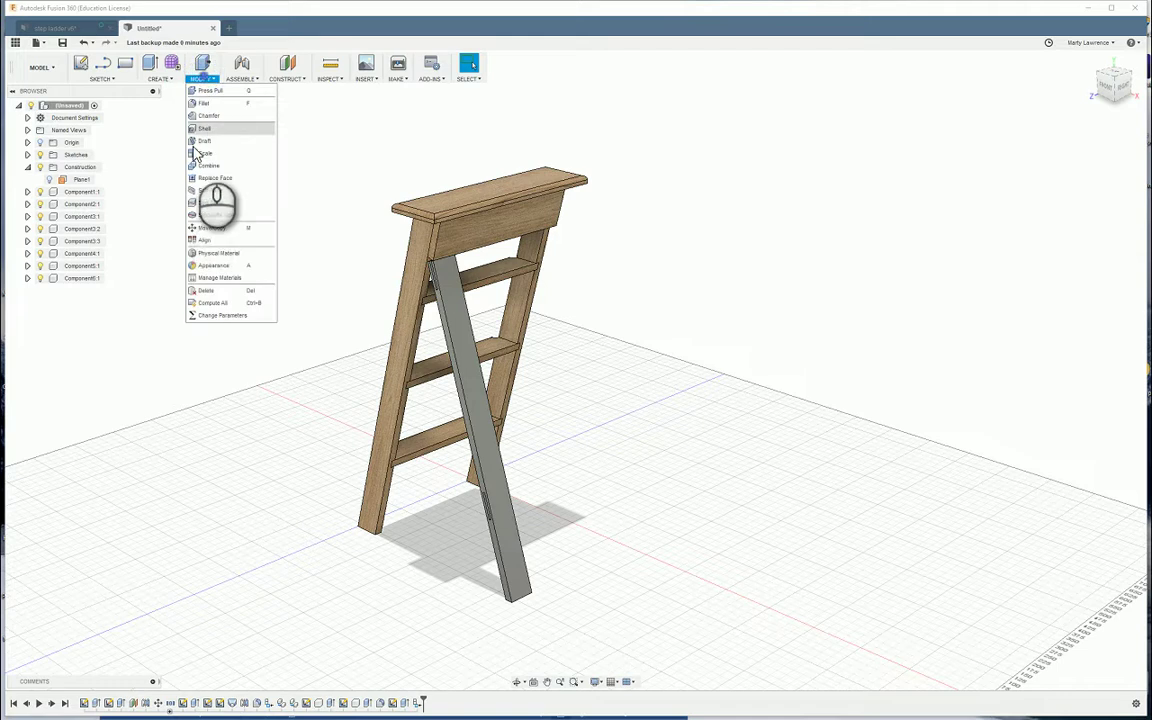
left_click(211, 266)
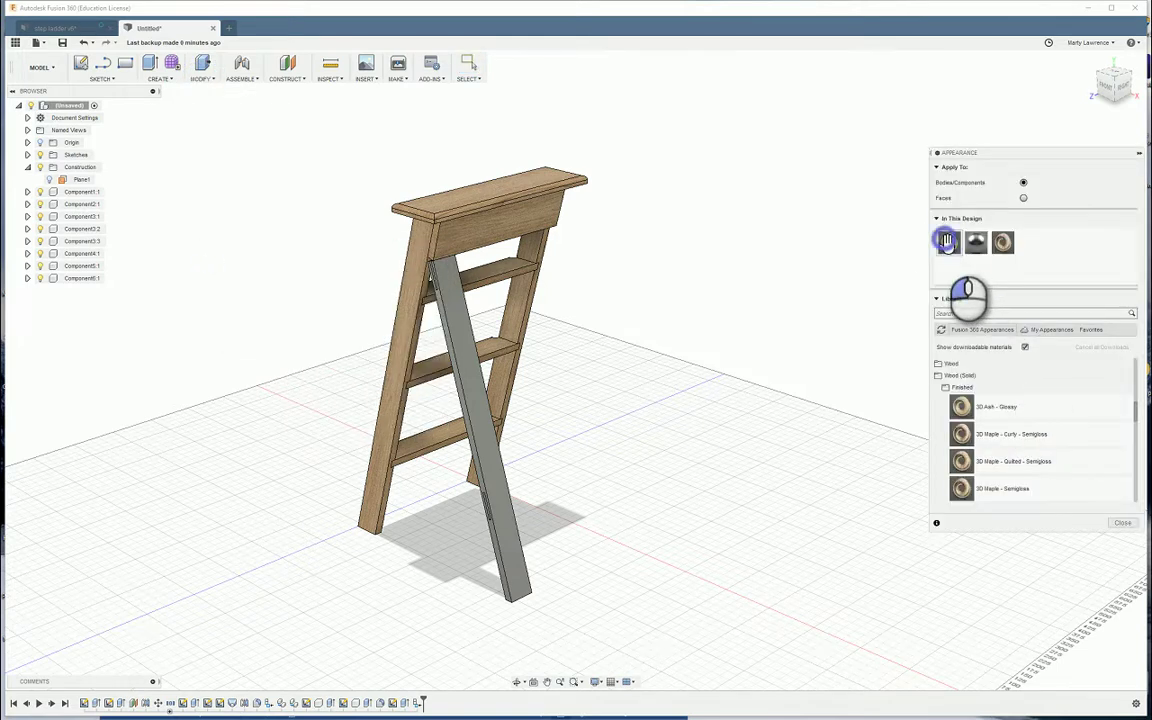
left_click_drag(946, 242, 465, 400)
left_click(1122, 522)
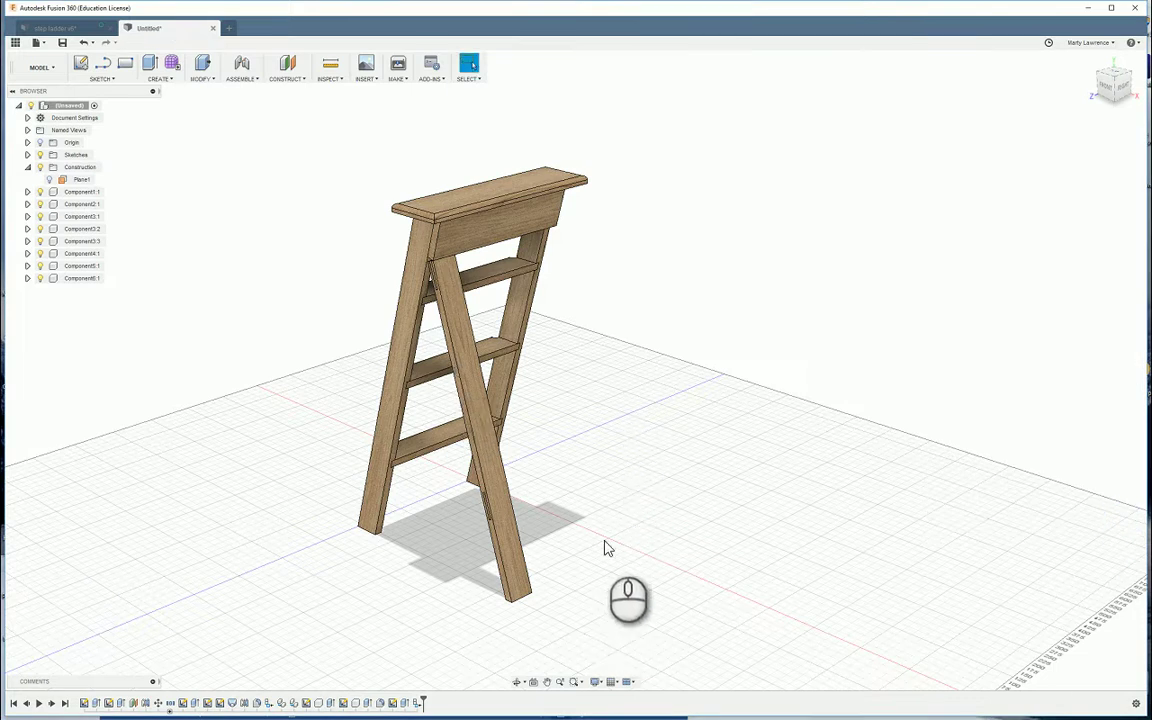
Mirror the rear leg component about construction plane Plane1 to make the opposite rear leg
middle_click_drag(606, 548, 611, 496)
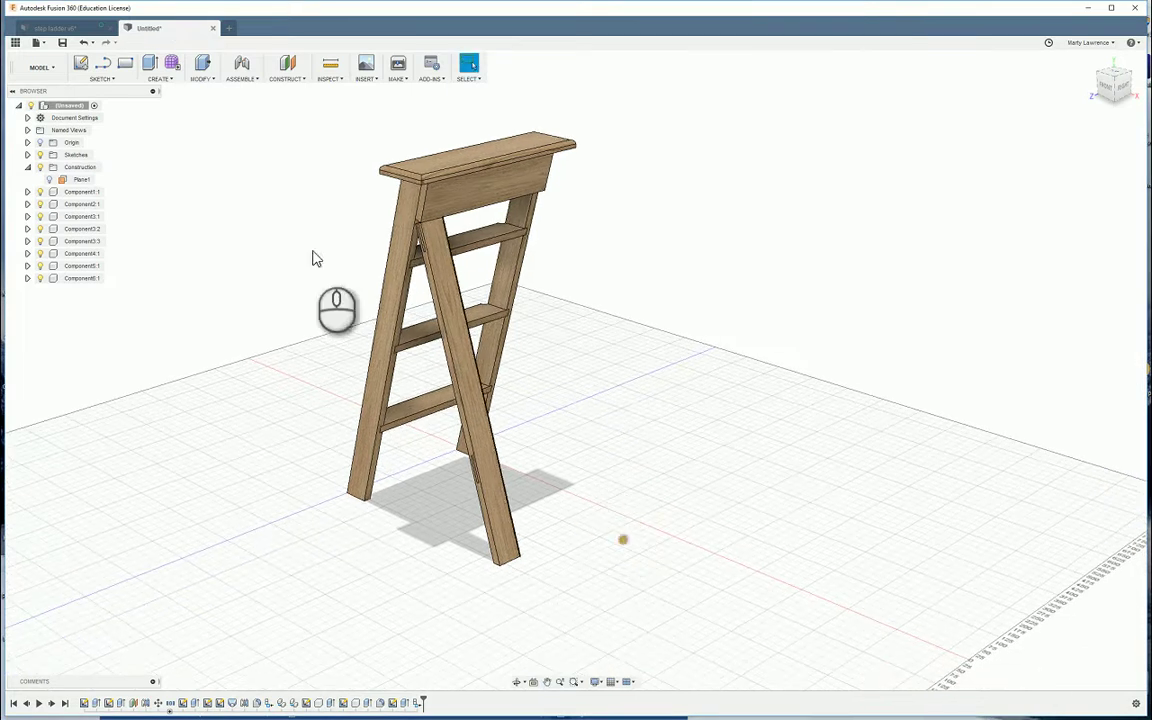
left_click(158, 79)
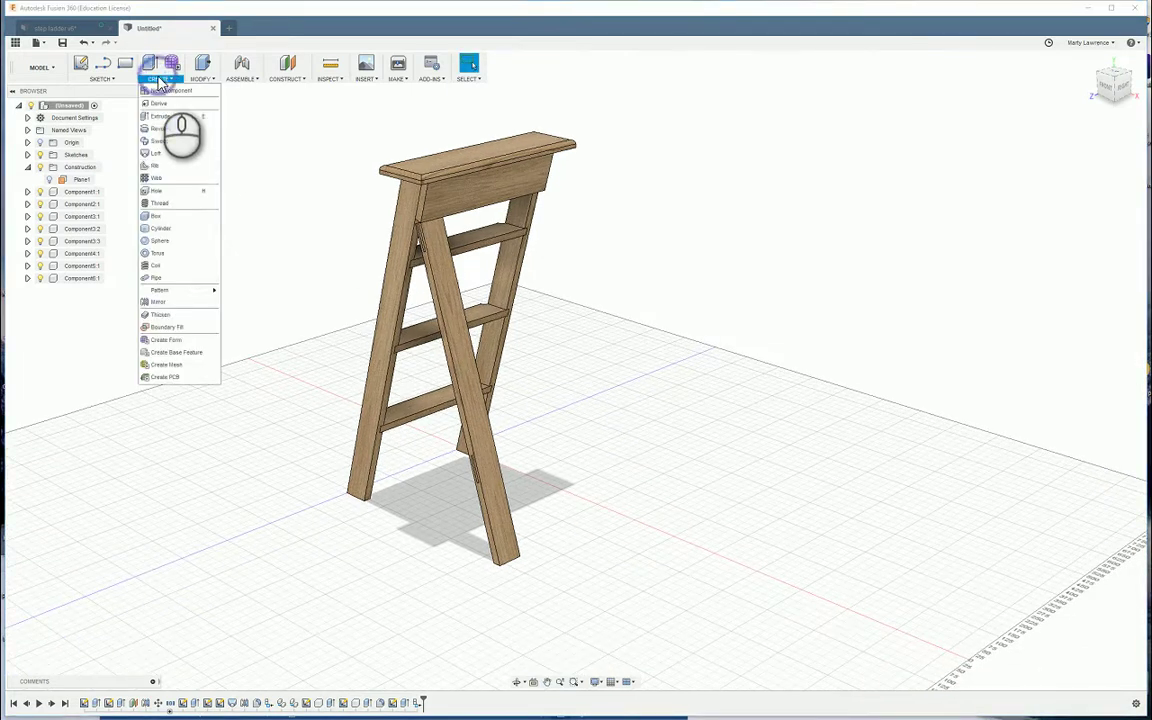
left_click(160, 301)
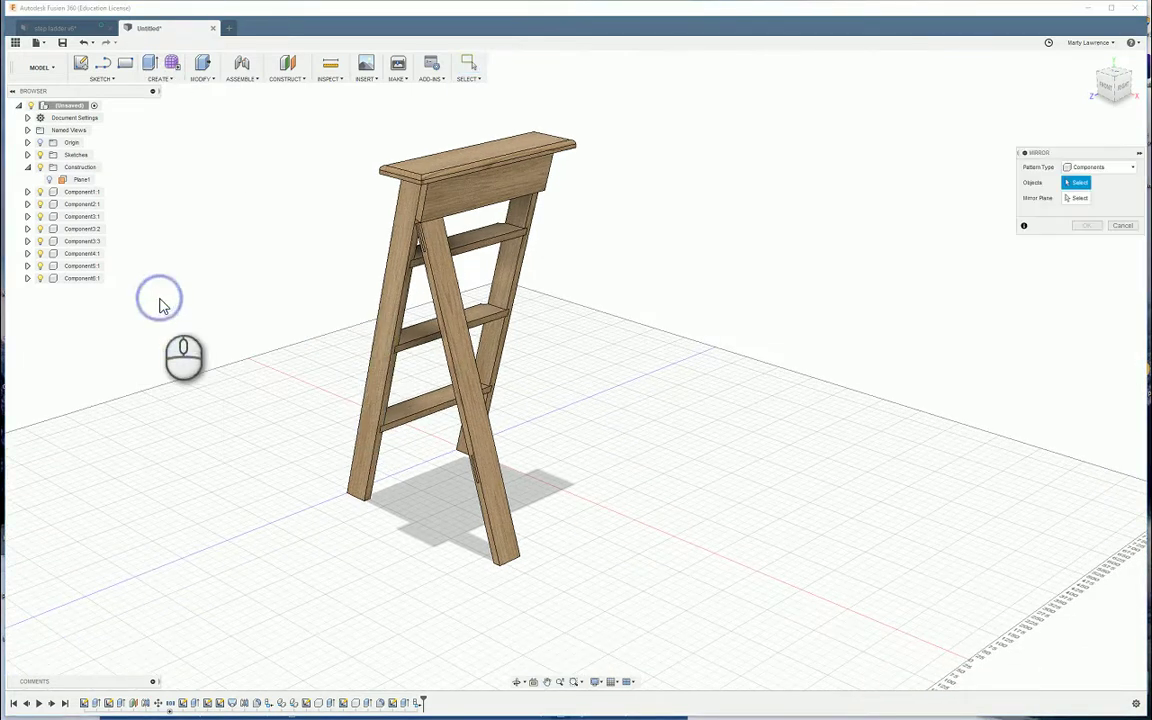
left_click(1088, 170)
left_click(1086, 219)
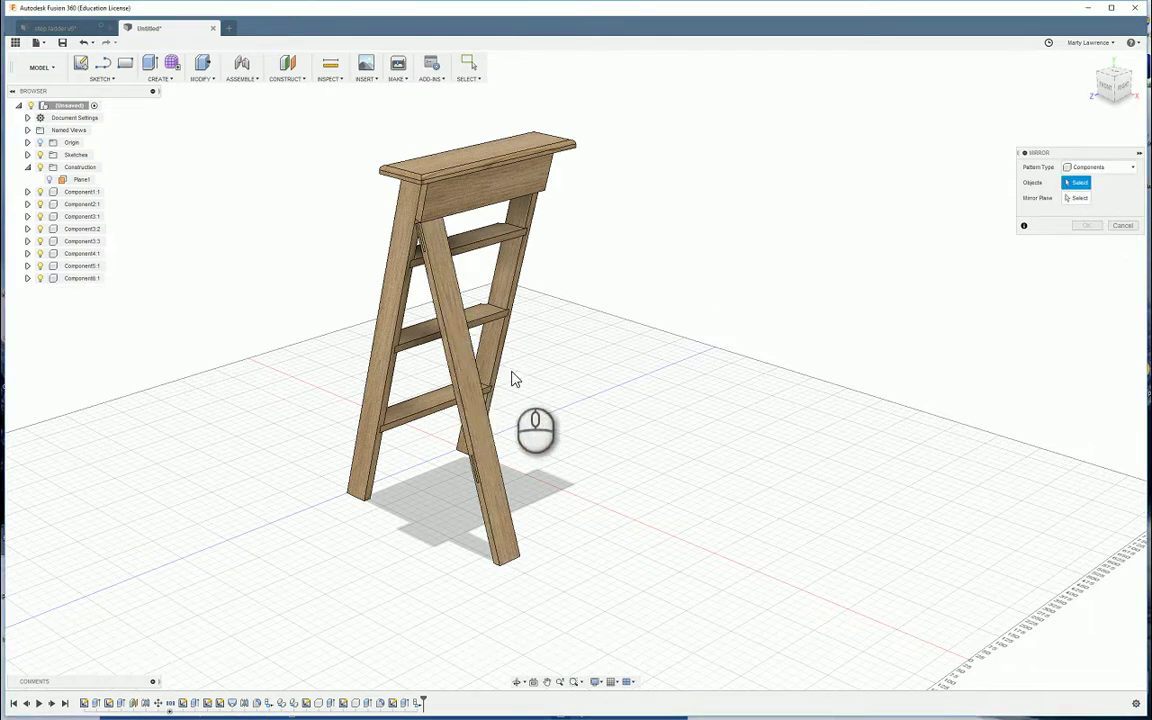
left_click(457, 352)
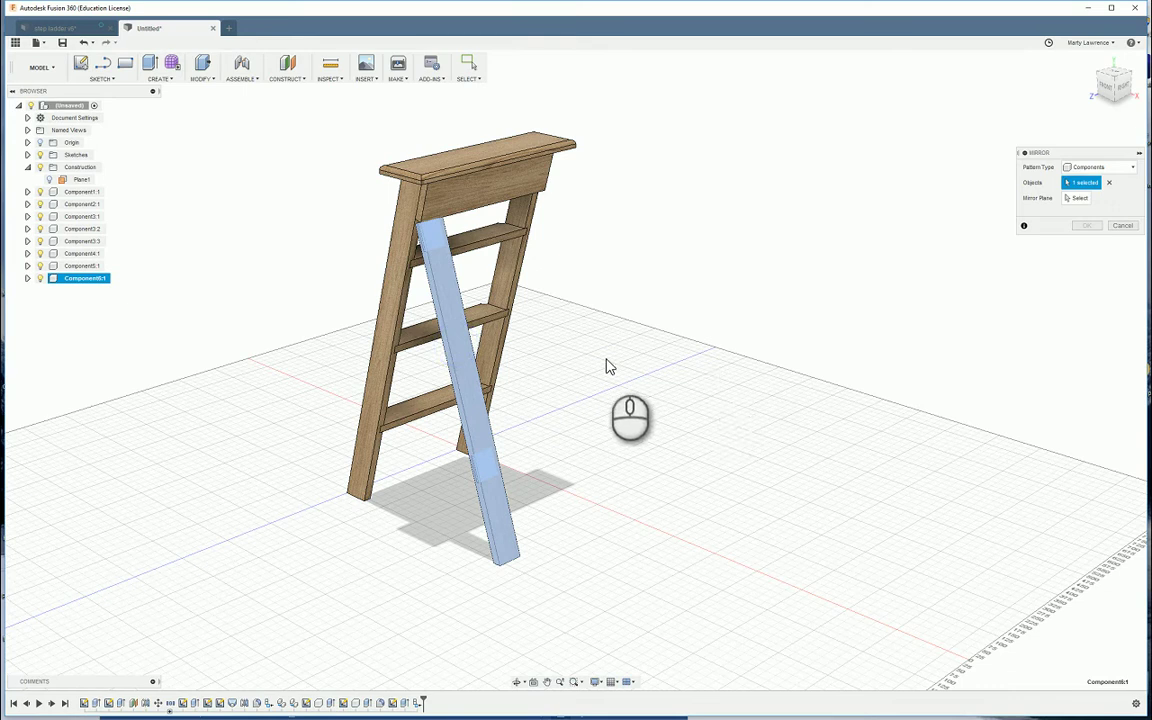
left_click(1077, 198)
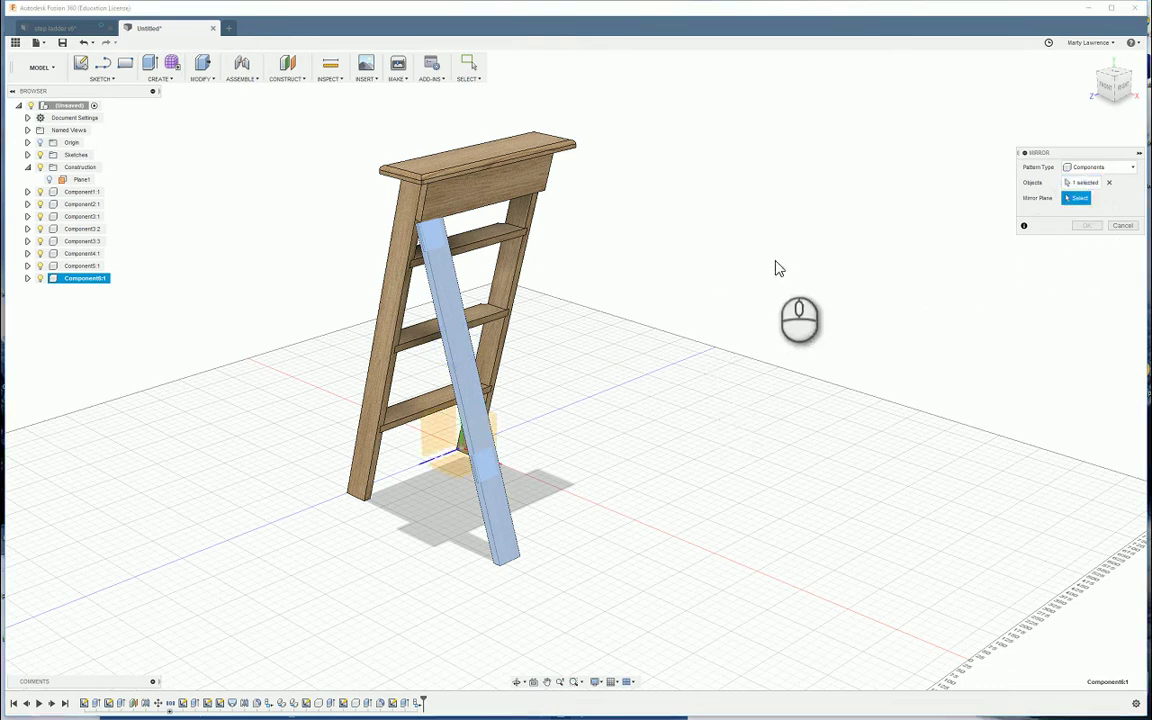
left_click(28, 170)
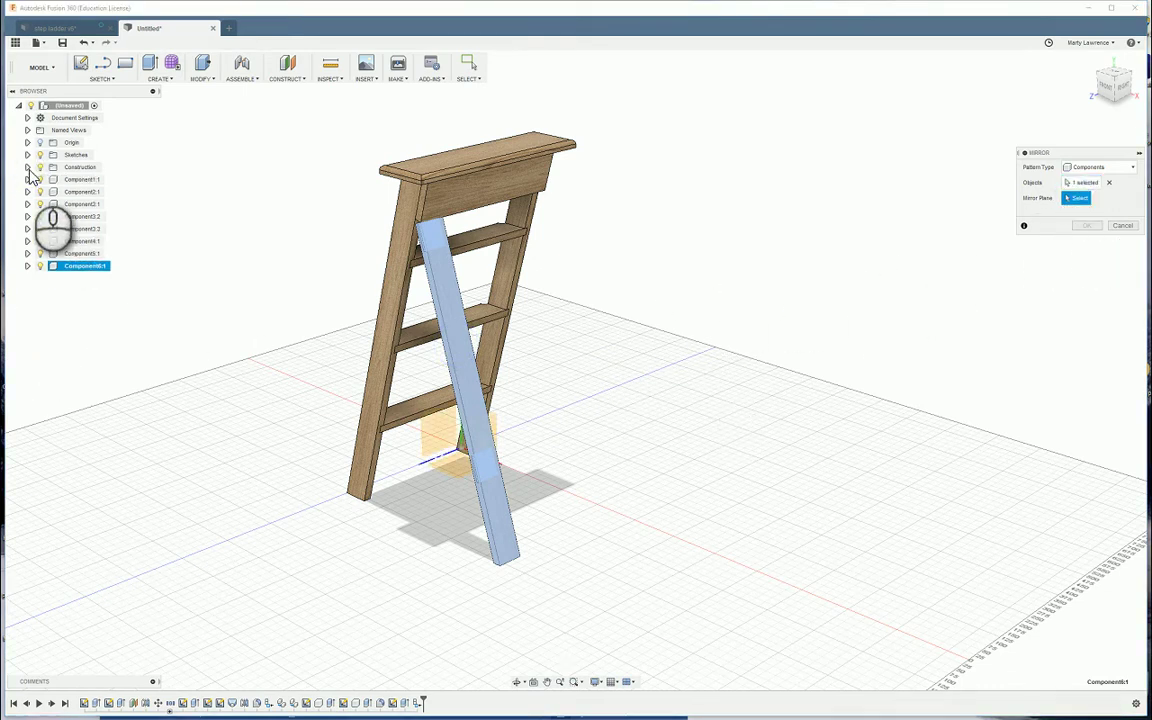
left_click(29, 170)
left_click(28, 169)
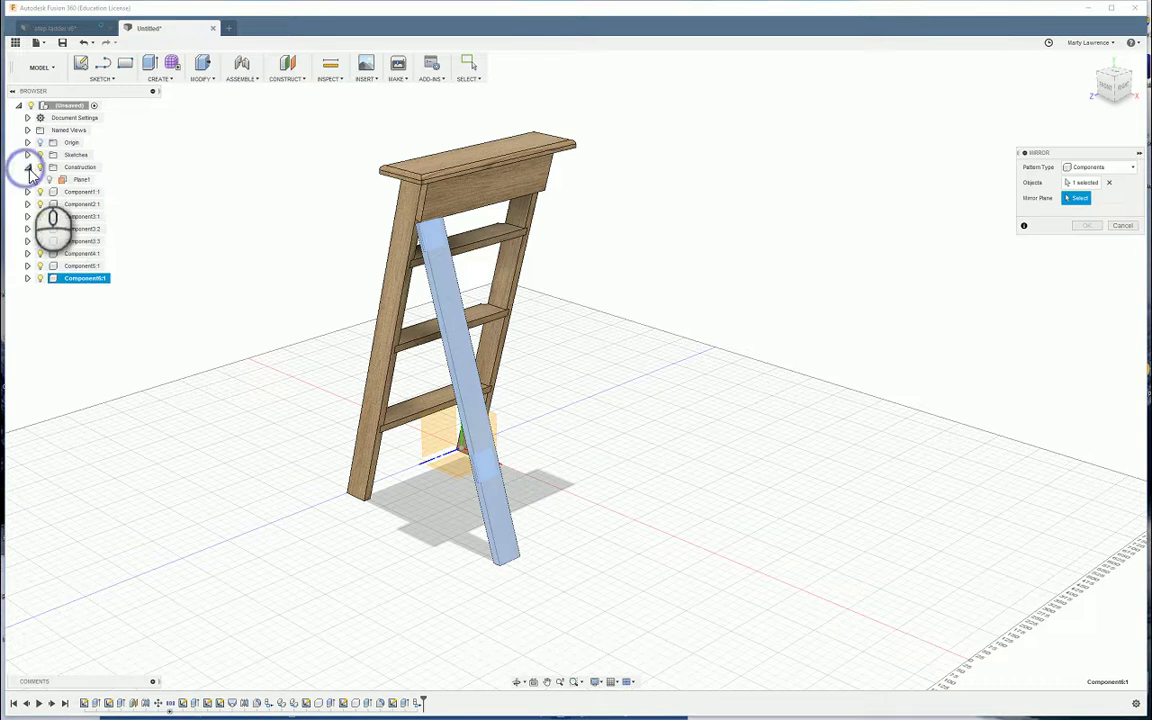
left_click(48, 179)
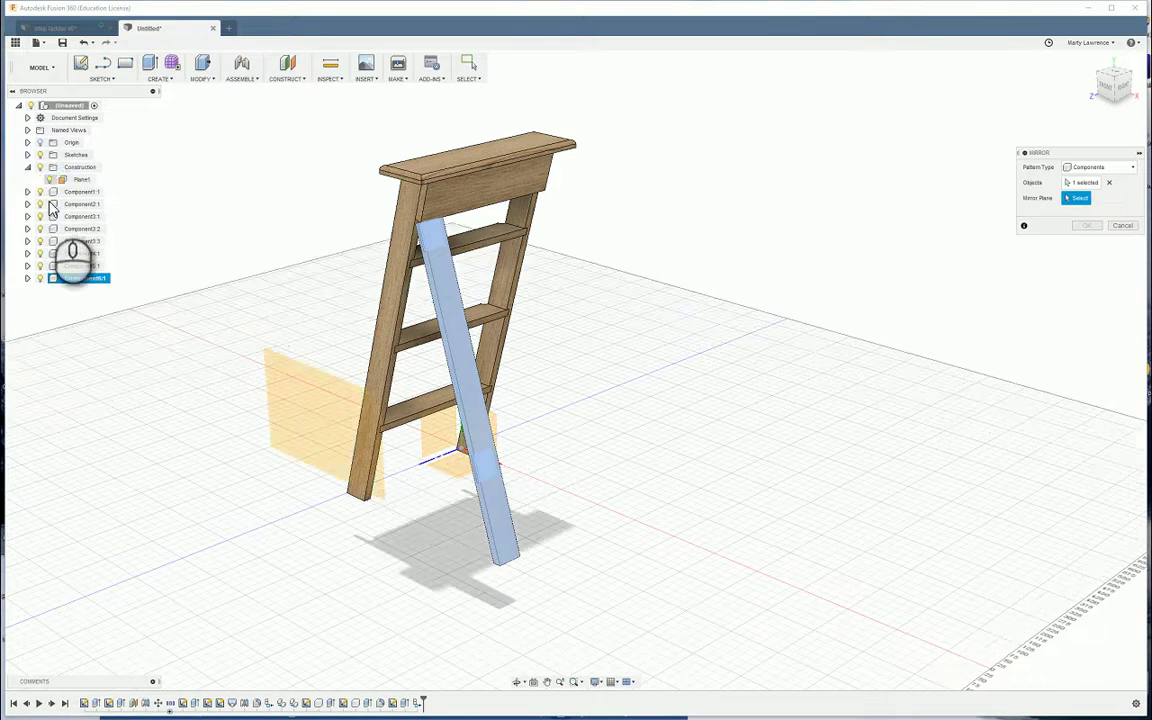
left_click(333, 417)
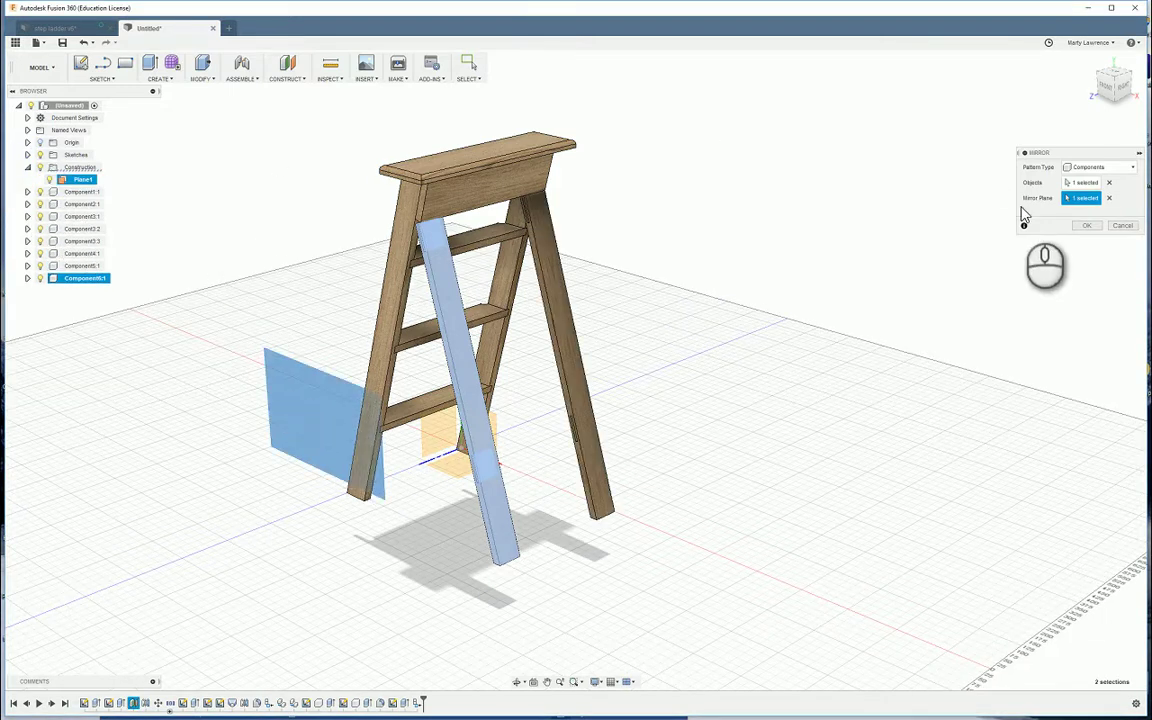
left_click(1086, 227)
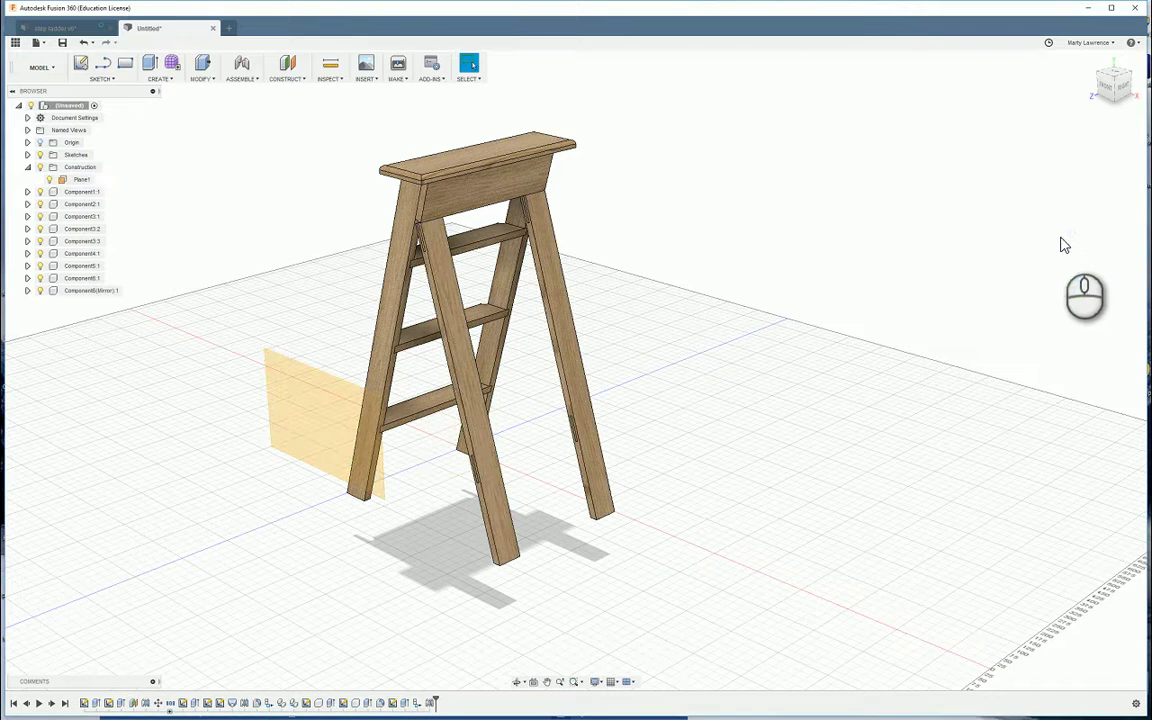
Hide construction plane Plane1 and collapse the Construction folder
left_click(70, 179)
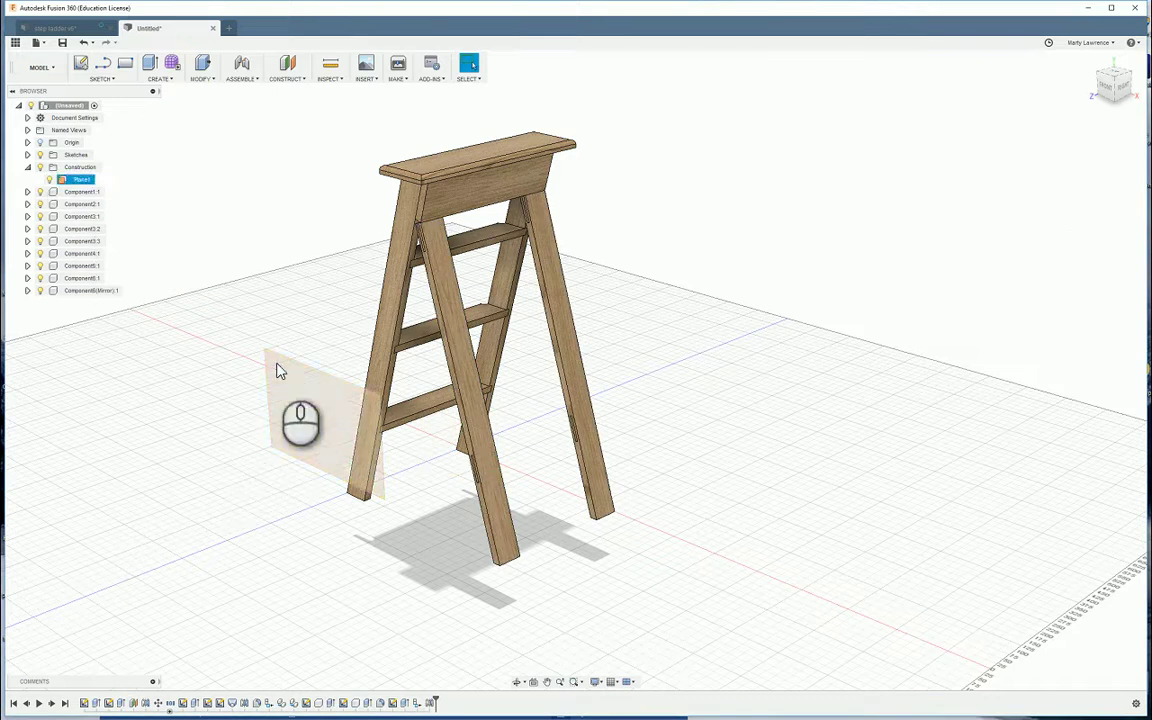
left_click(49, 180)
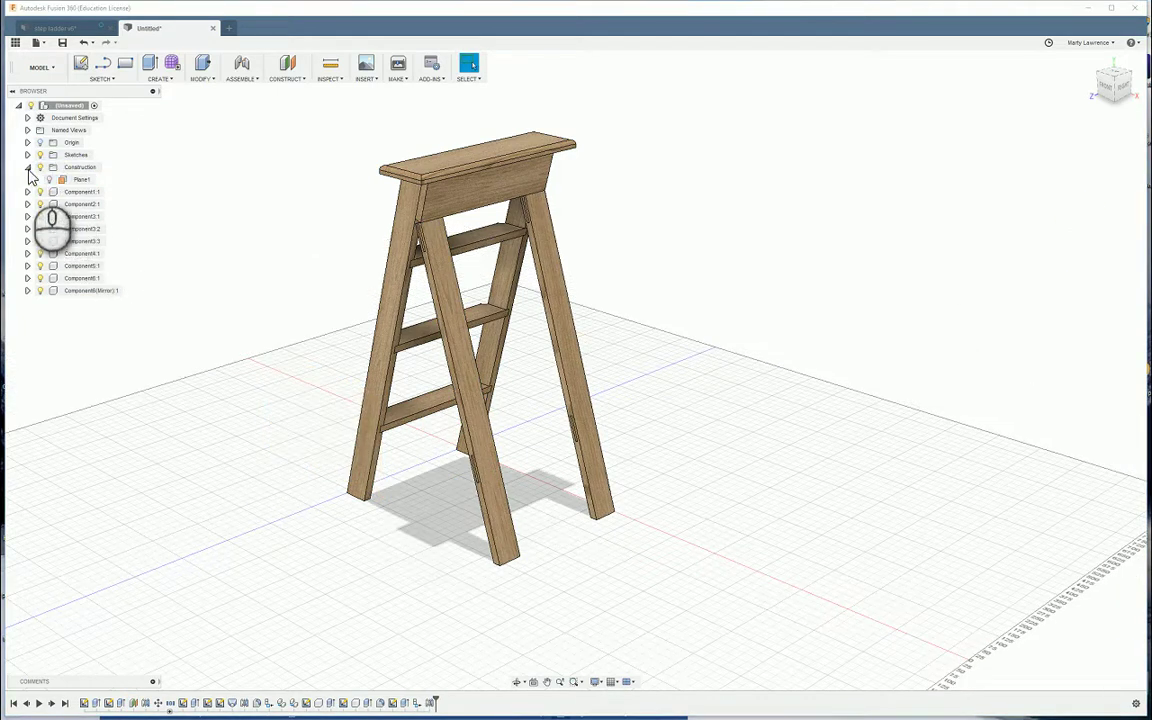
left_click(27, 167)
scroll(537, 376, "down", 3)
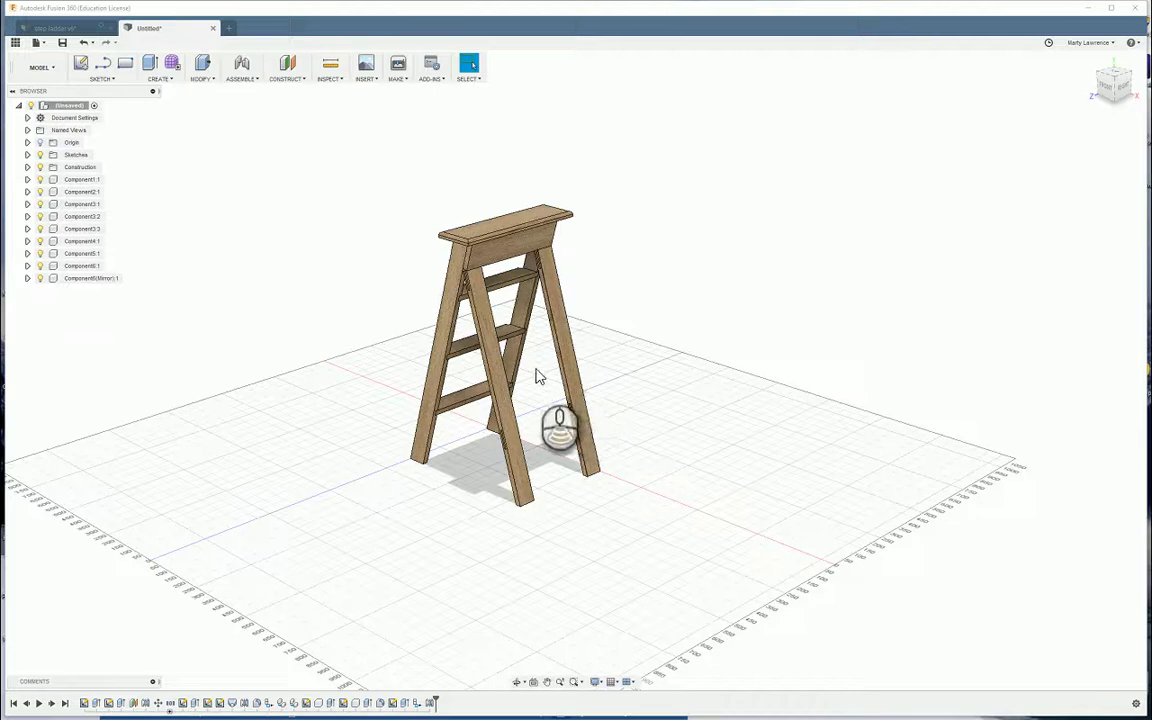
scroll(537, 376, "up", 2)
middle_click_drag(537, 376, 573, 387, "shift")
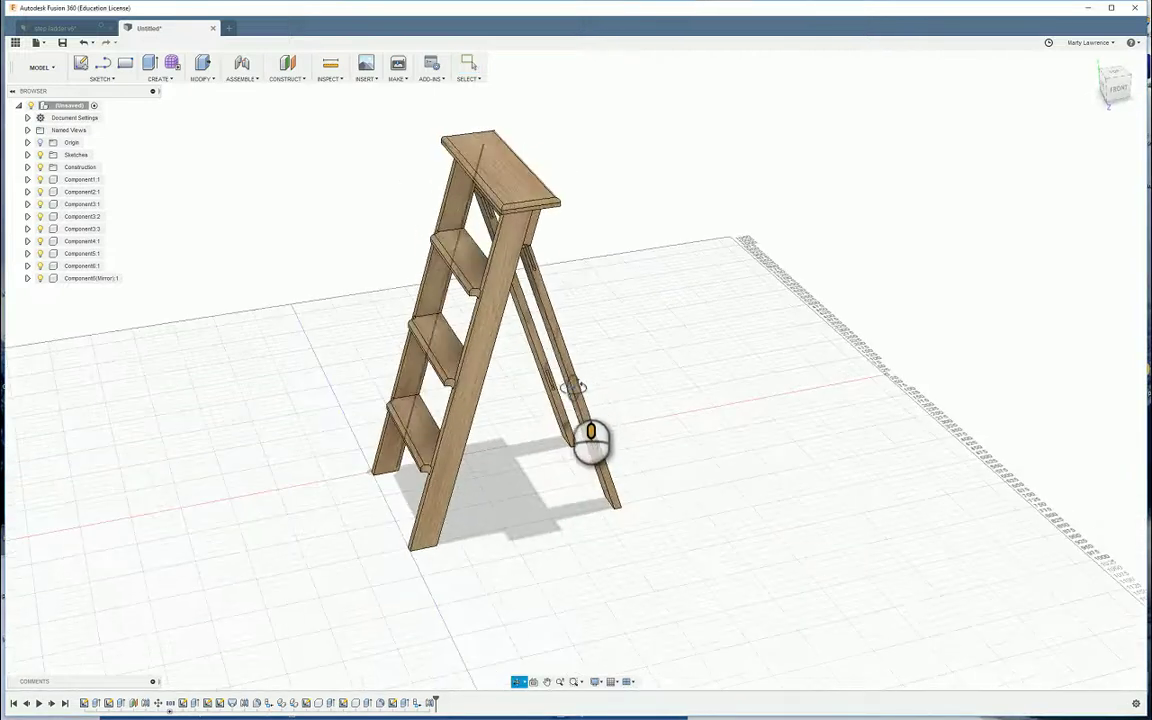